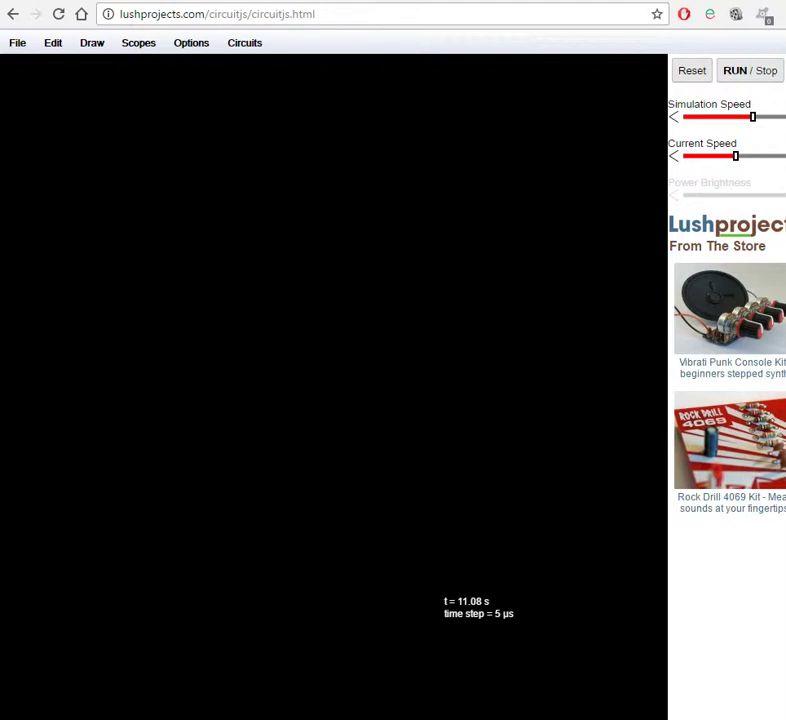
Step: Draw a vertical resistor on the canvas
right_click(106, 227)
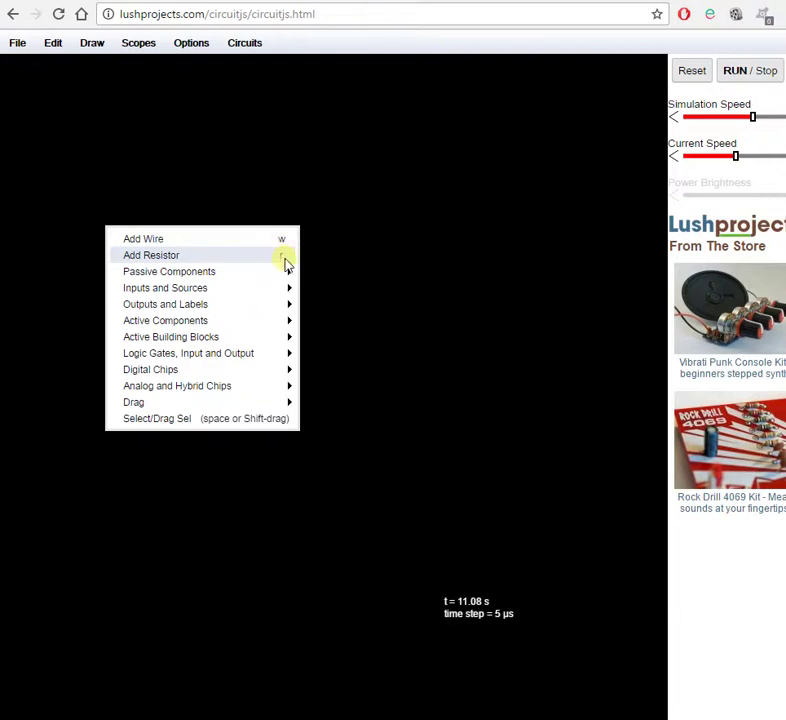
click(162, 256)
mouse_move(116, 205)
mouse_down()
mouse_move(126, 316)
mouse_move(119, 316)
mouse_up()
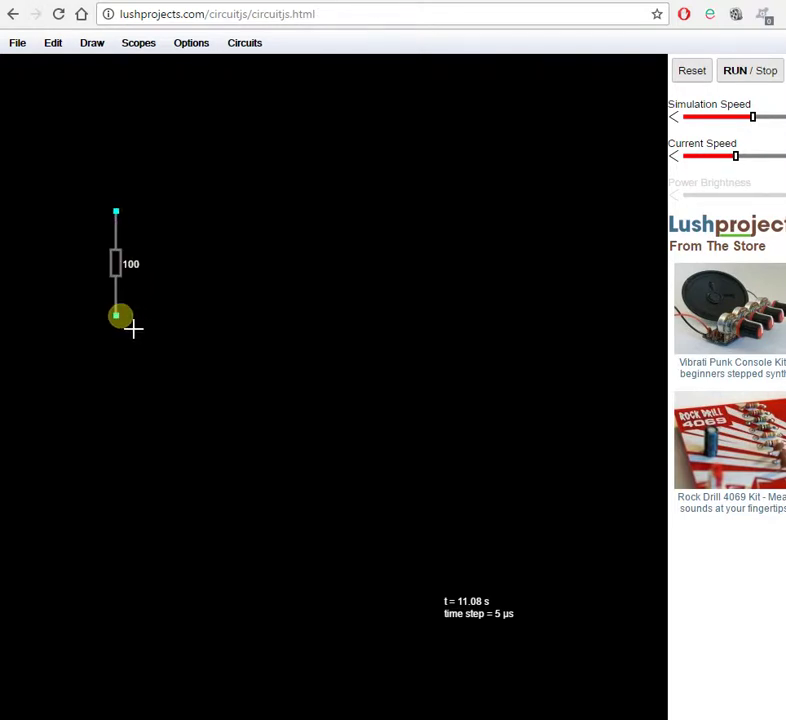
Step: Set the resistor to 300 Ω, then draw an LED below it with a wire leading left
right_click(116, 265)
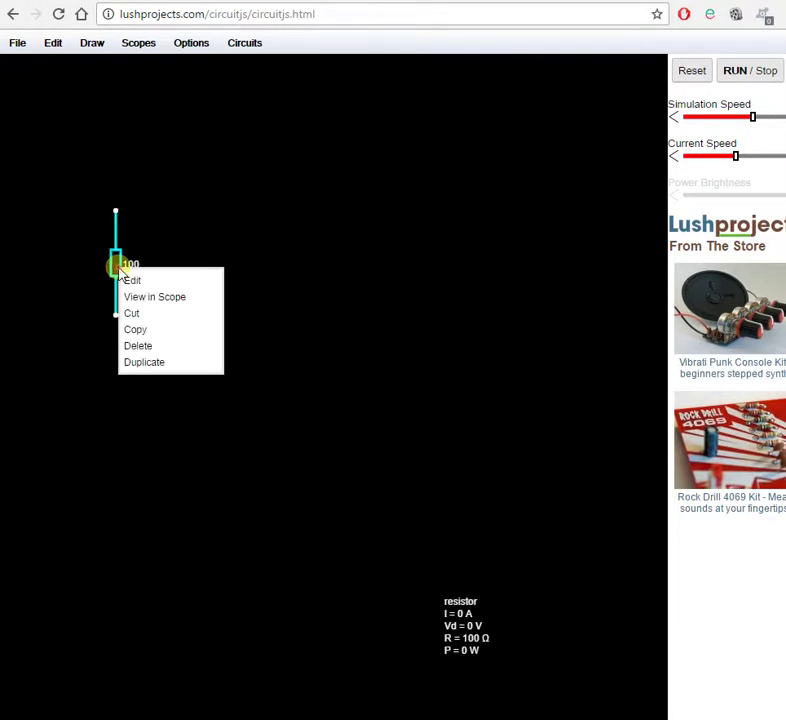
click(128, 278)
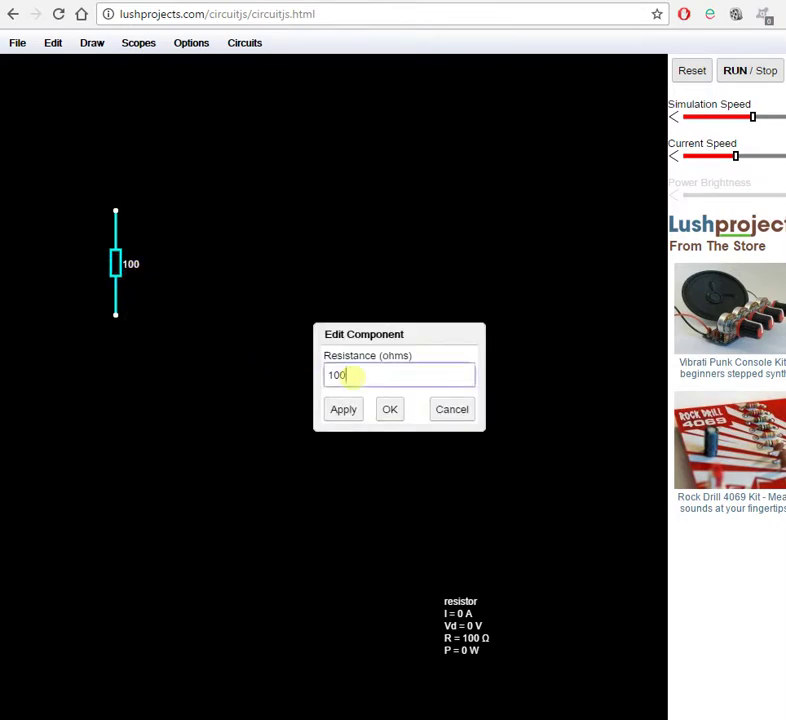
double_click(351, 374)
text(300)
key(Return)
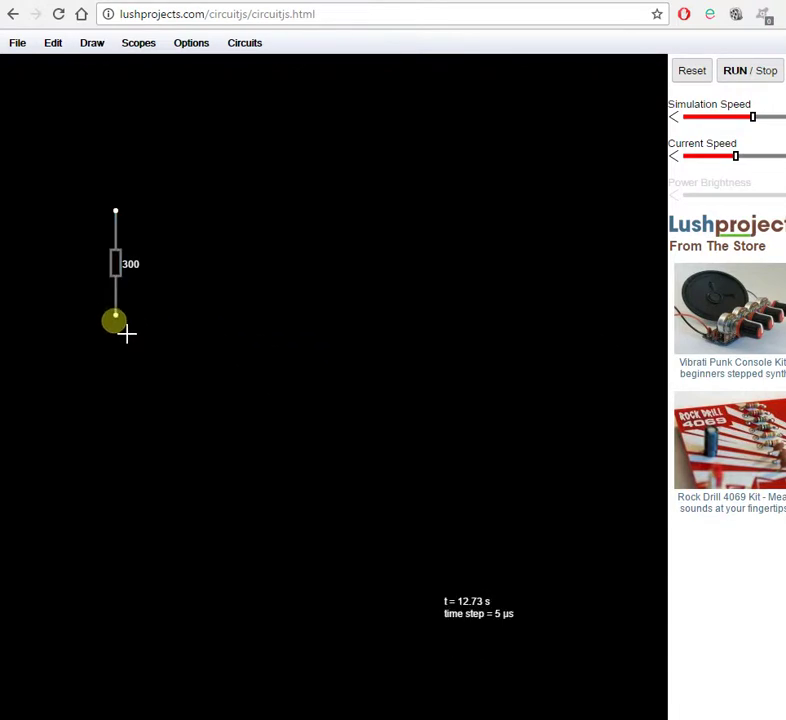
drag(116, 316, 118, 394)
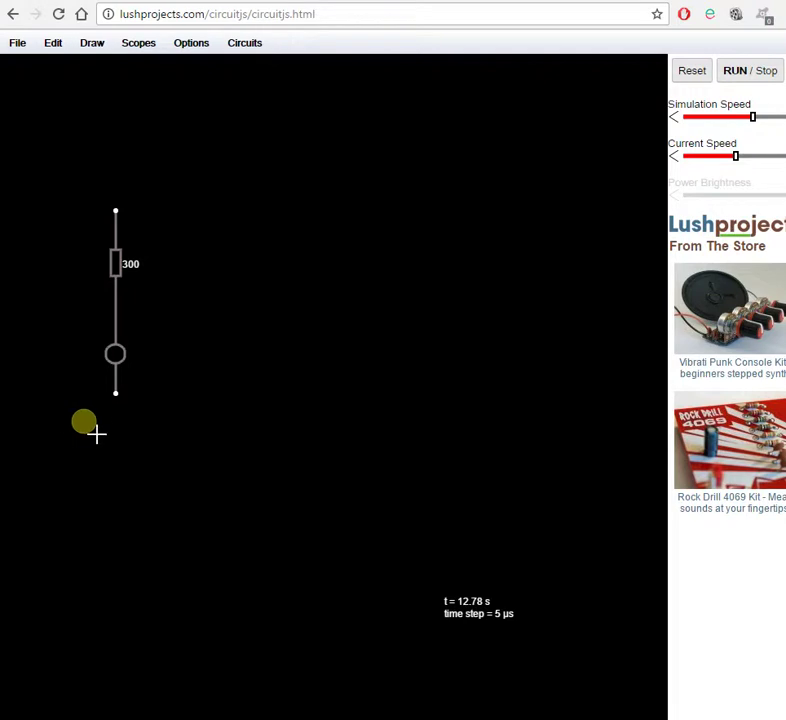
drag(78, 396, 129, 412)
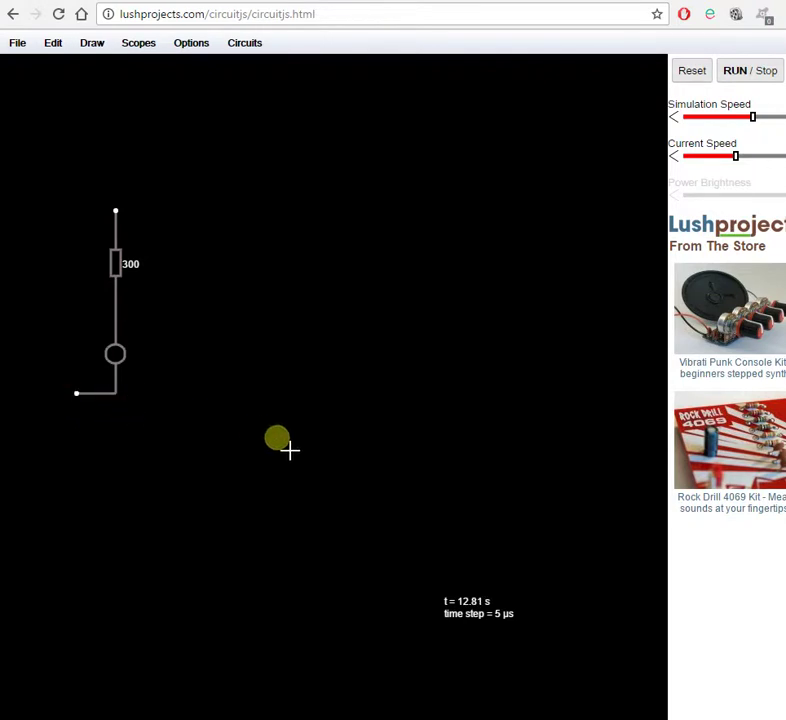
Step: Place one D flip-flop beside the resistor–LED branch, undoing an accidental second copy
right_click(264, 231)
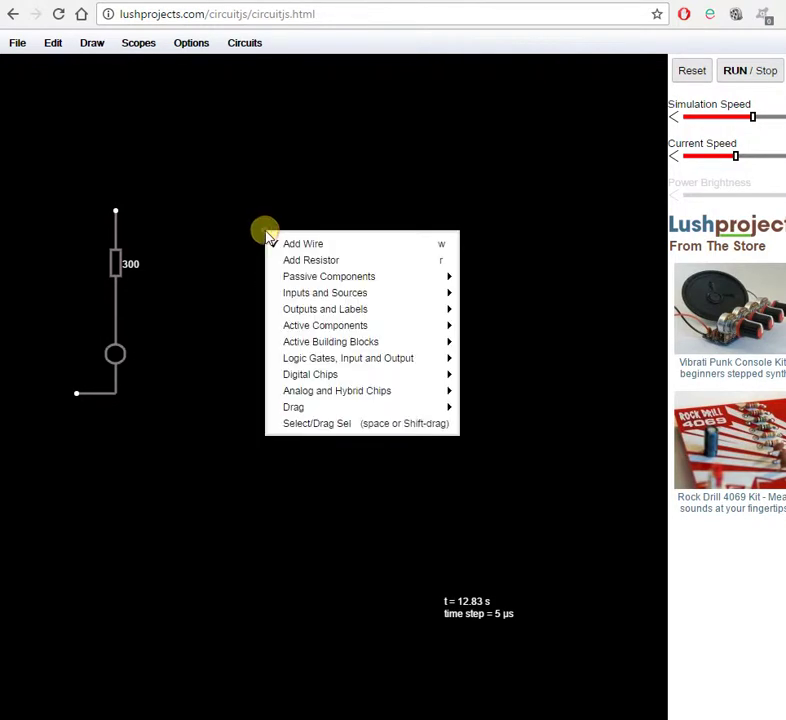
mouse_move(322, 331)
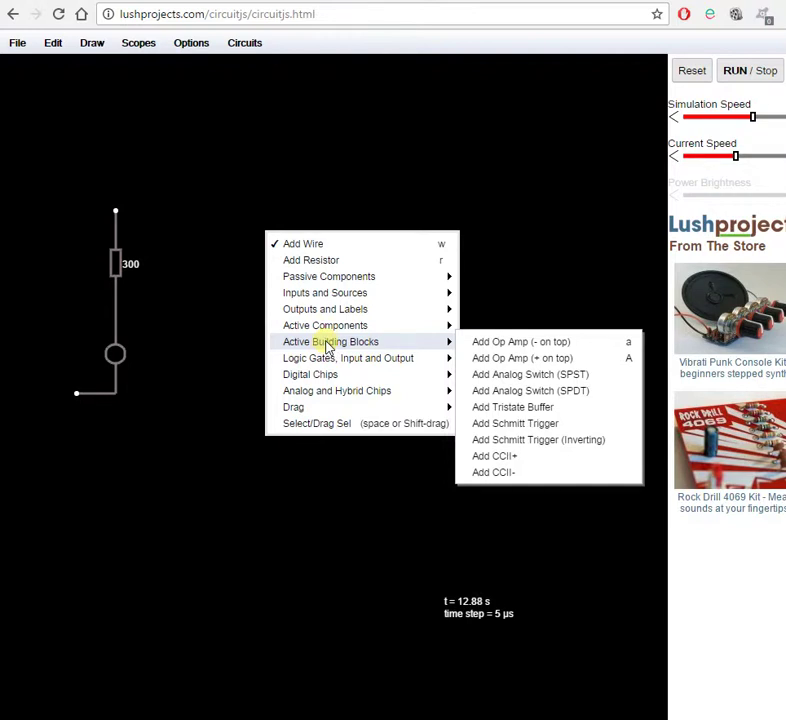
mouse_move(337, 377)
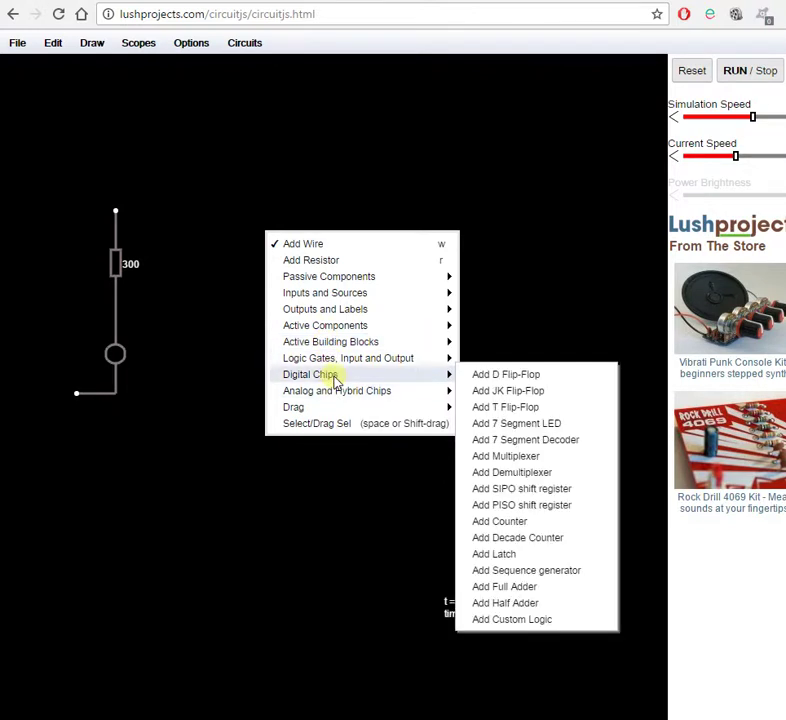
click(465, 377)
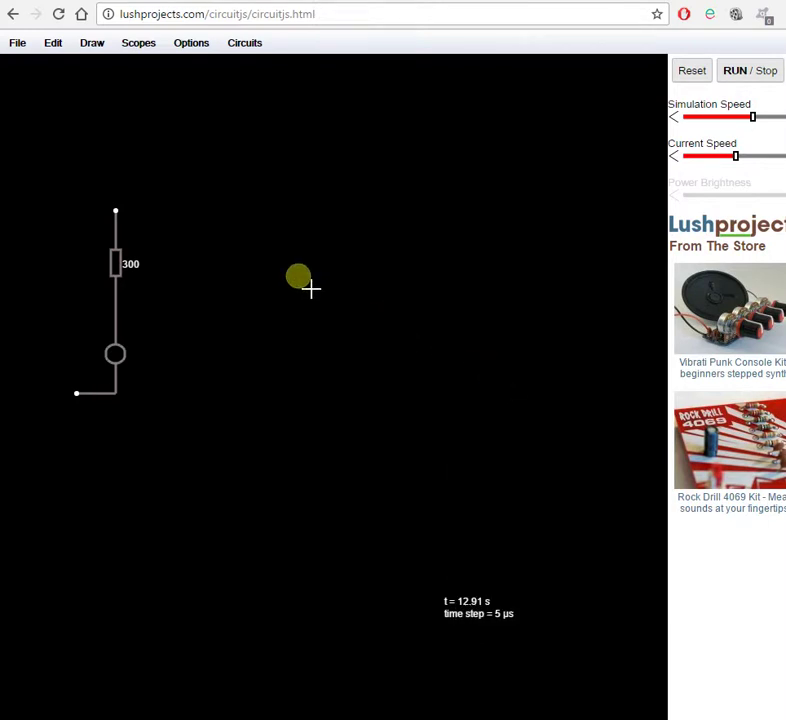
drag(245, 285, 295, 310)
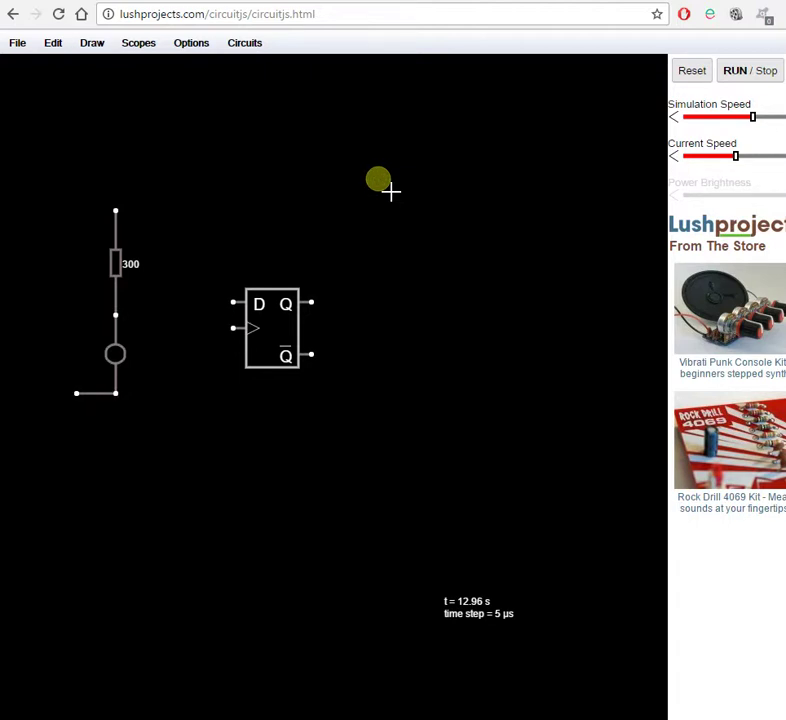
click(438, 232)
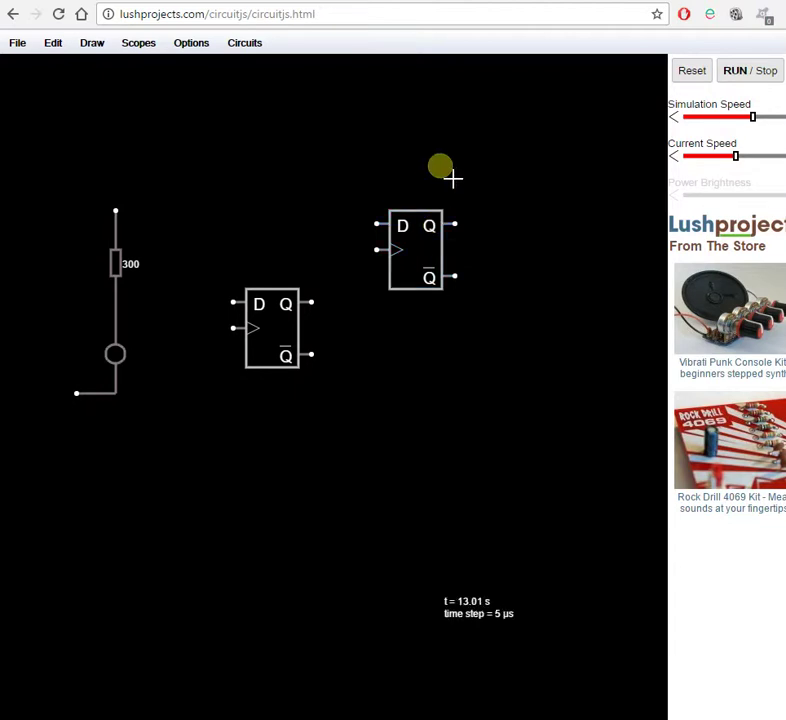
key(ctrl+z)
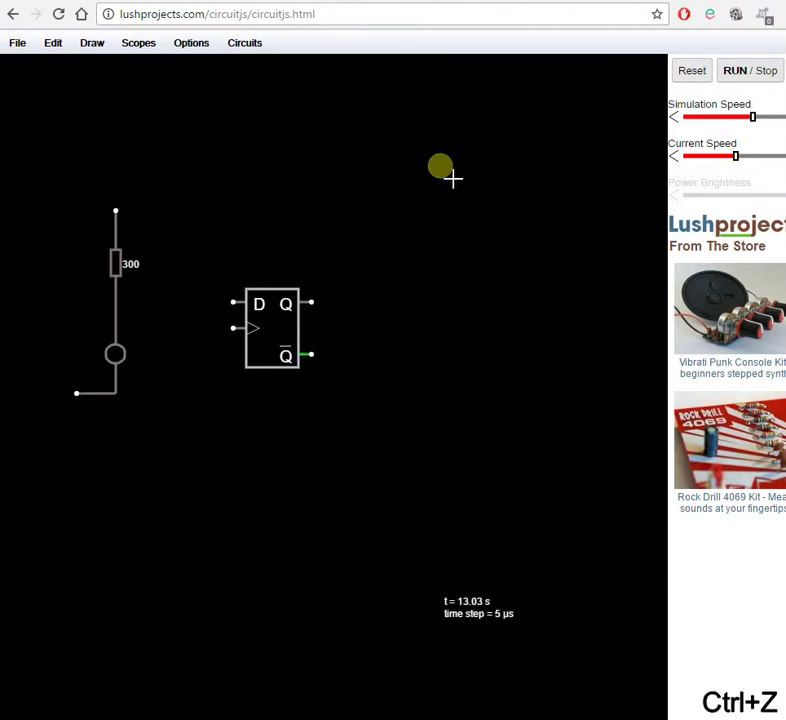
Step: Enable the flip-flop's Reset Pin and Set Pin
right_click(269, 295)
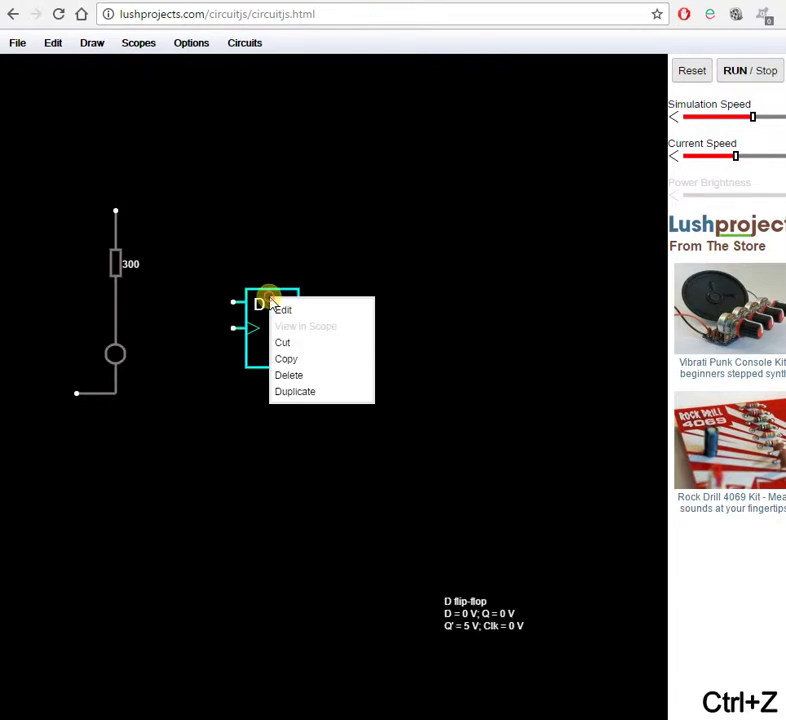
click(281, 311)
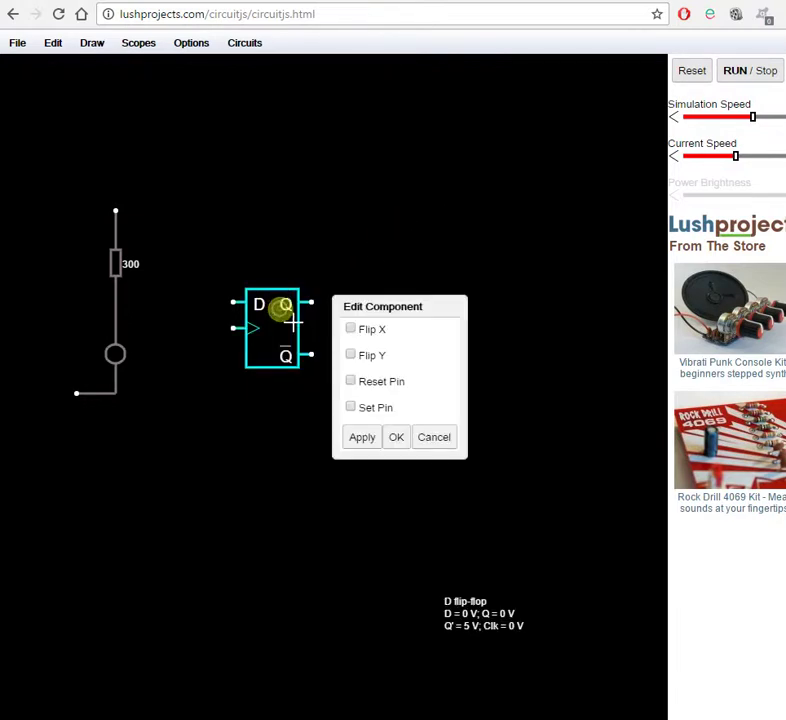
click(349, 382)
click(351, 407)
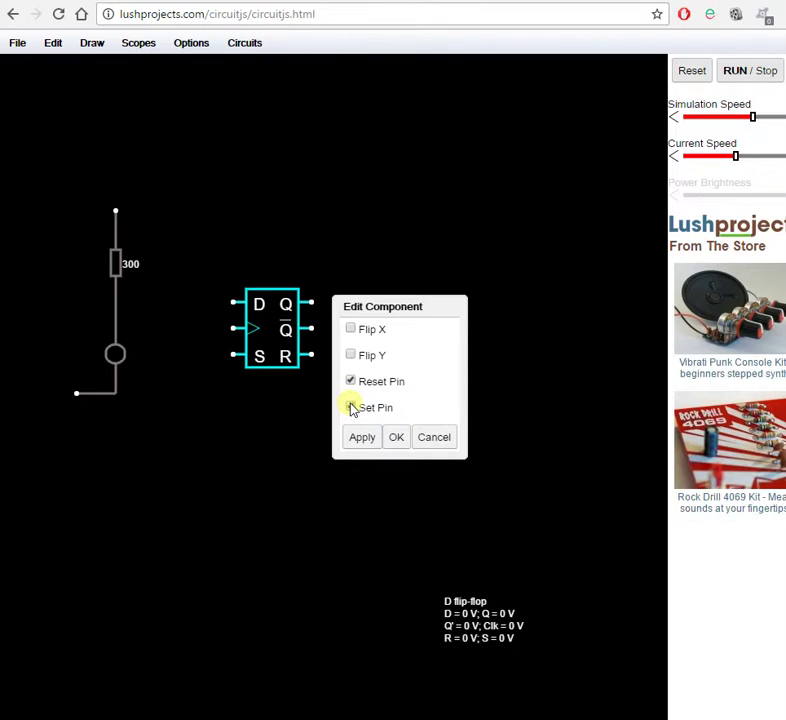
click(397, 438)
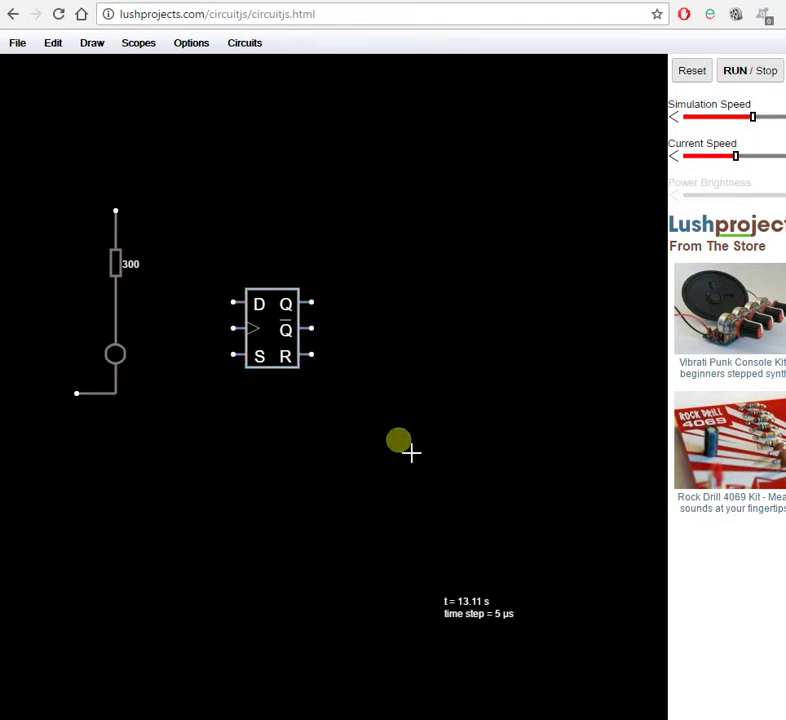
Step: Place a CLK clock source above the resistor and flip-flop, keeping its 100 Hz square-wave settings
right_click(293, 182)
mouse_move(356, 241)
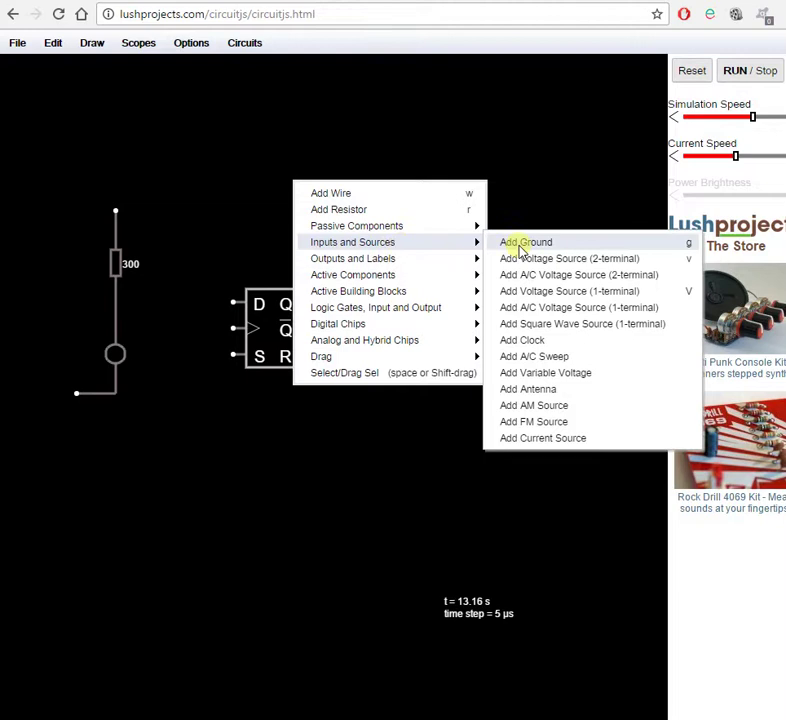
click(515, 343)
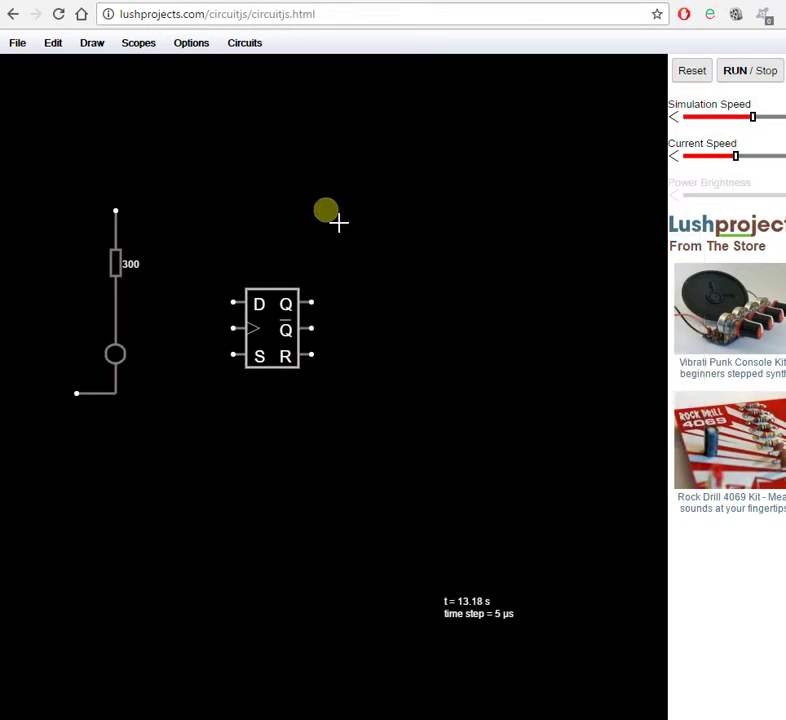
drag(207, 149, 181, 152)
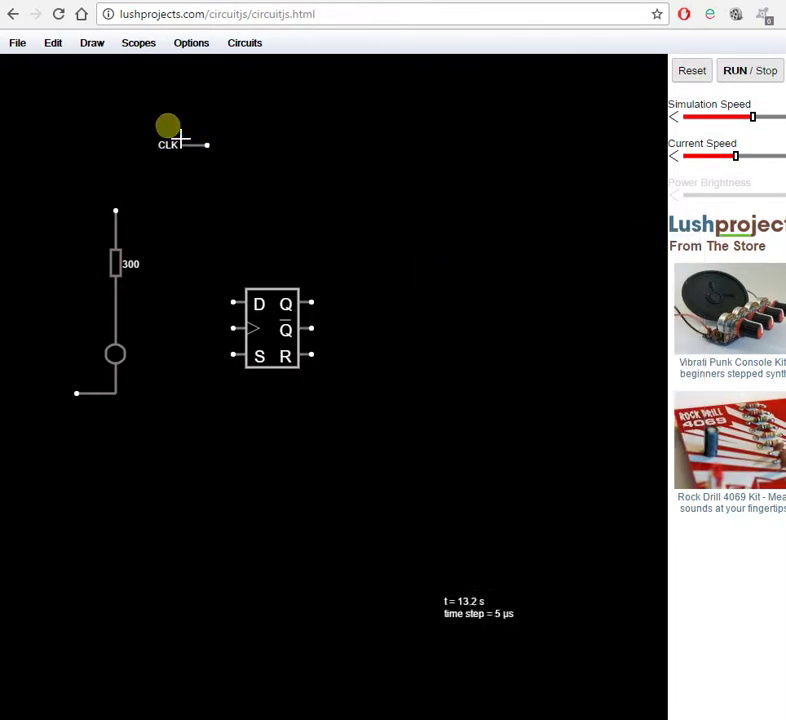
right_click(174, 150)
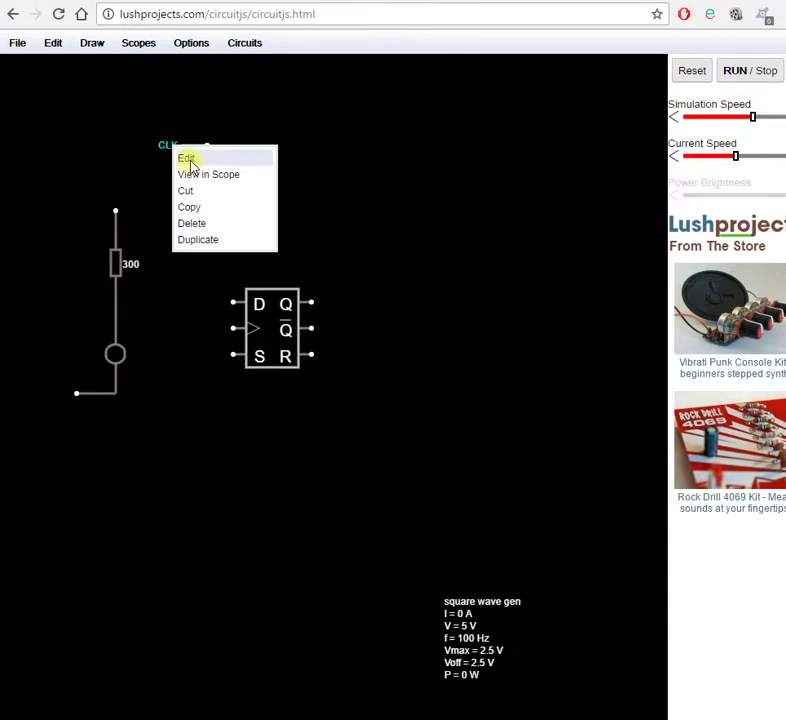
click(189, 160)
click(370, 348)
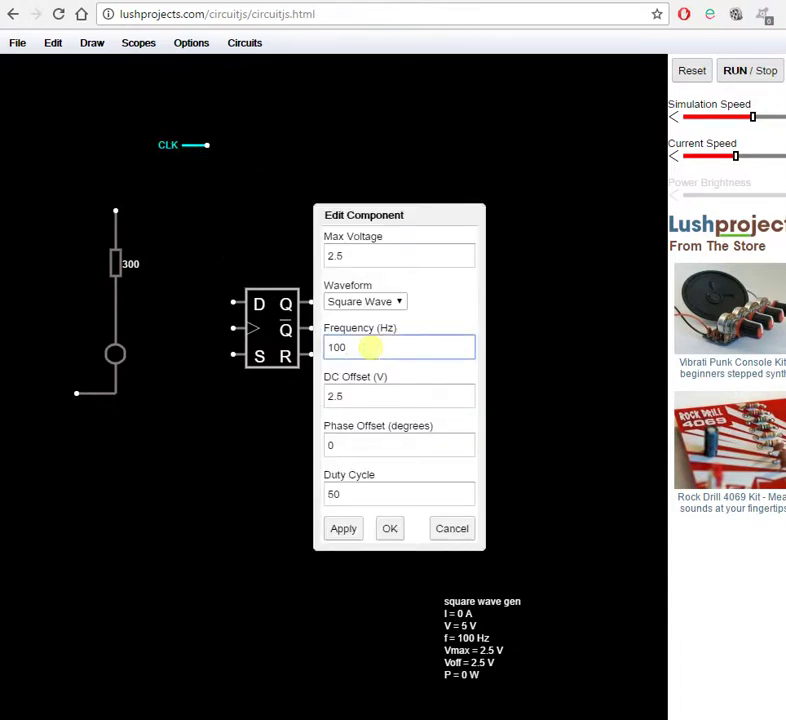
click(390, 530)
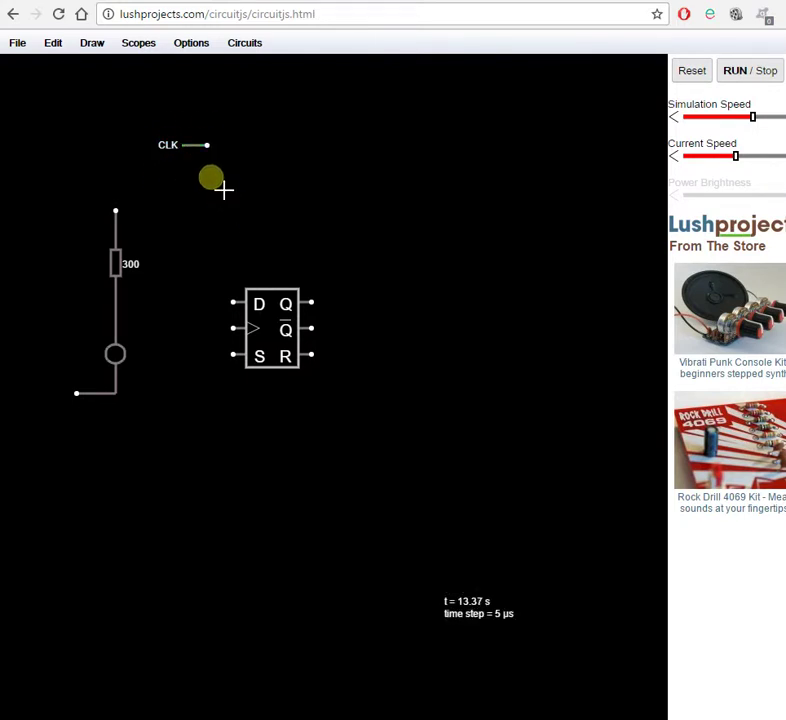
Step: Wire CLK to the resistor top, ground the LED's lower end, and run a wire right from CLK
drag(205, 158, 256, 163)
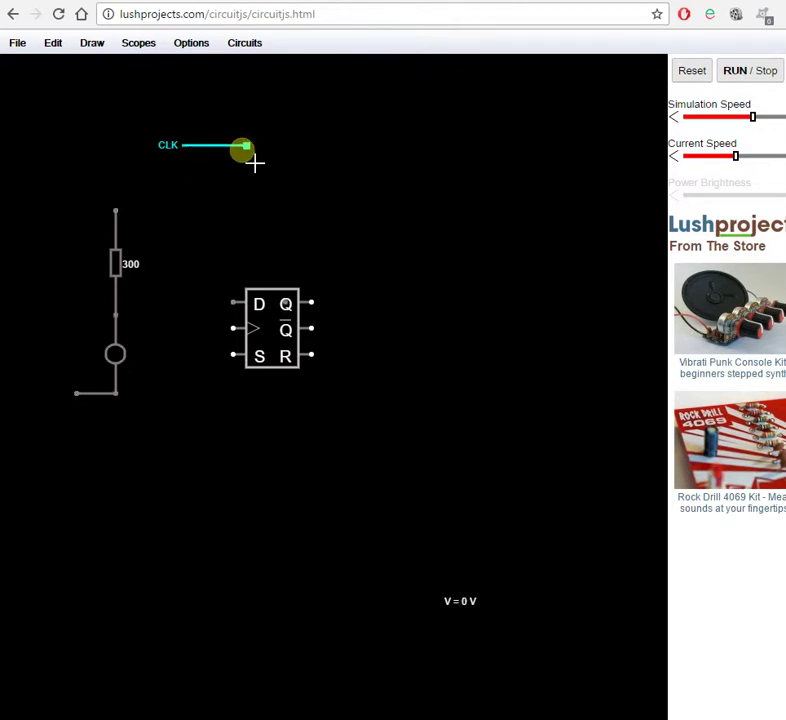
drag(177, 158, 99, 223)
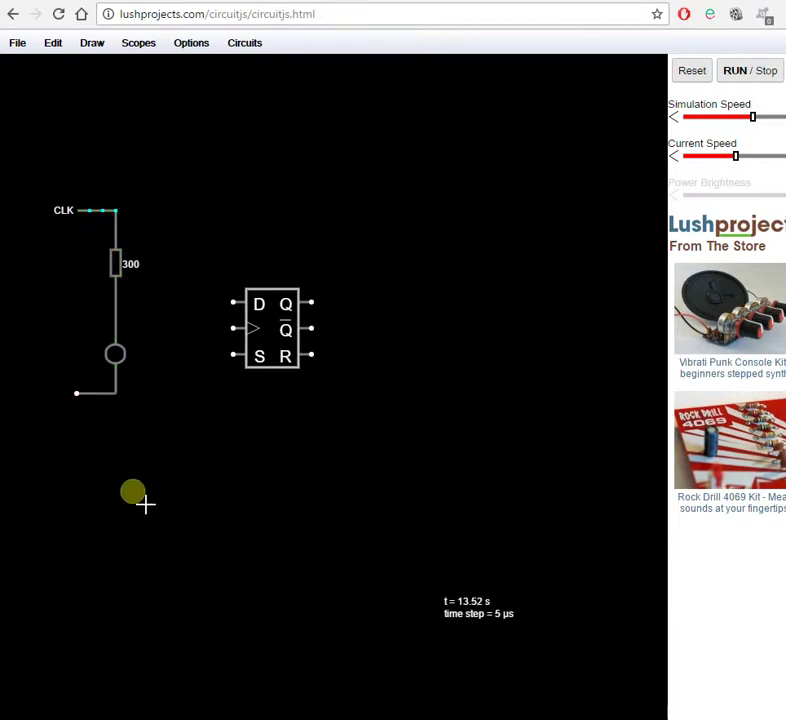
drag(115, 393, 115, 421)
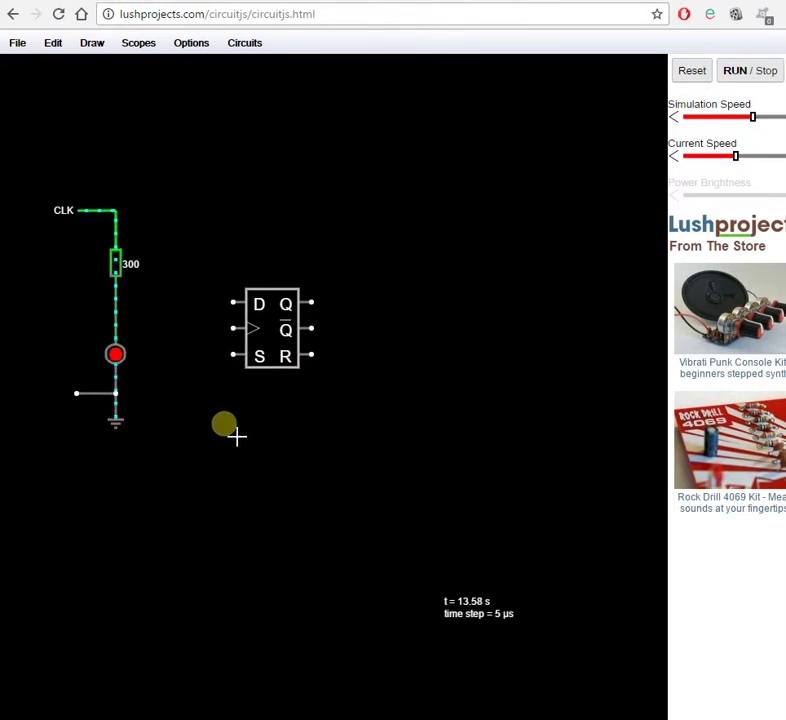
drag(117, 210, 181, 211)
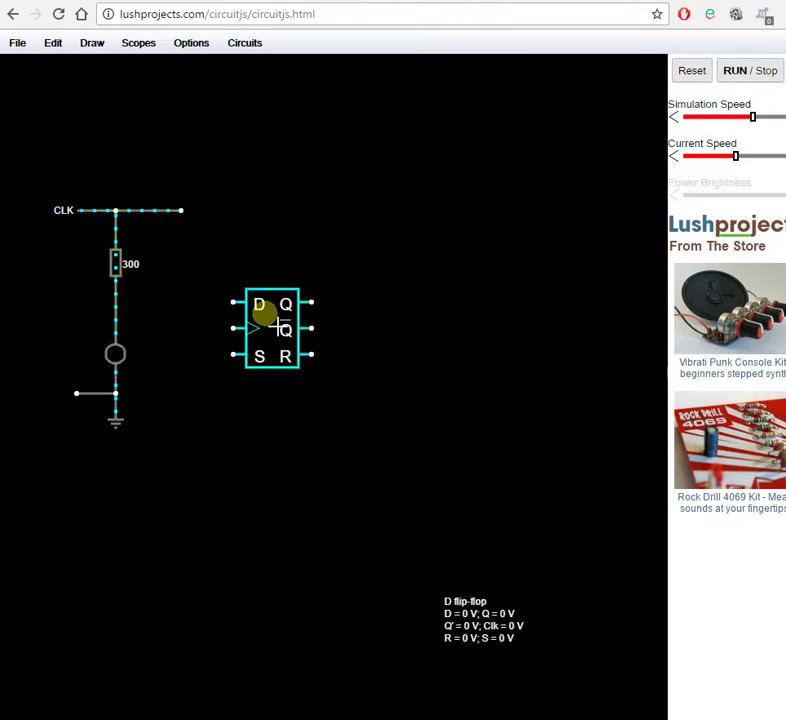
Step: Move the flip-flop so its clock input meets CLK and wire its S input to ground
drag(263, 325, 219, 208)
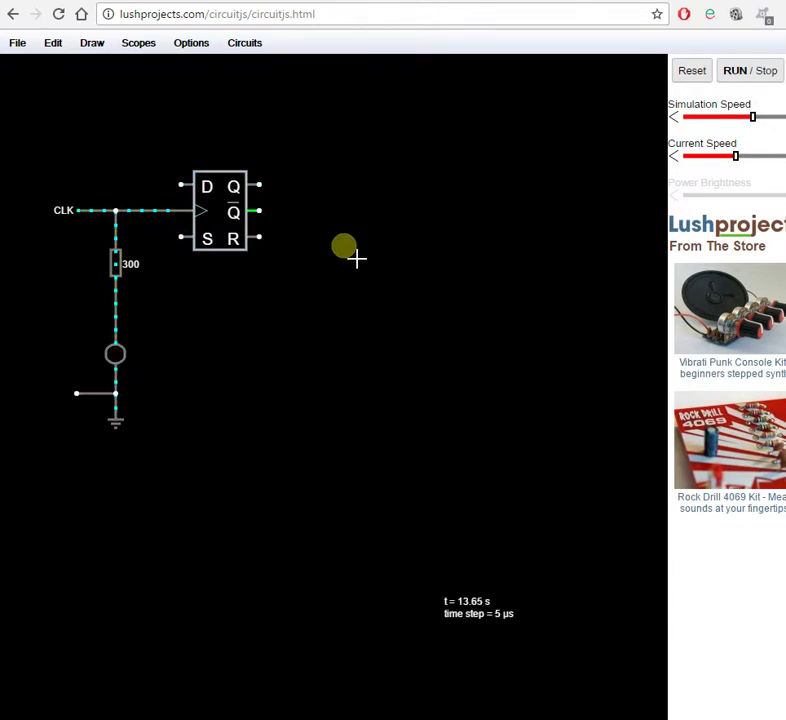
mouse_move(182, 239)
mouse_down()
mouse_move(193, 412)
mouse_move(200, 415)
mouse_up()
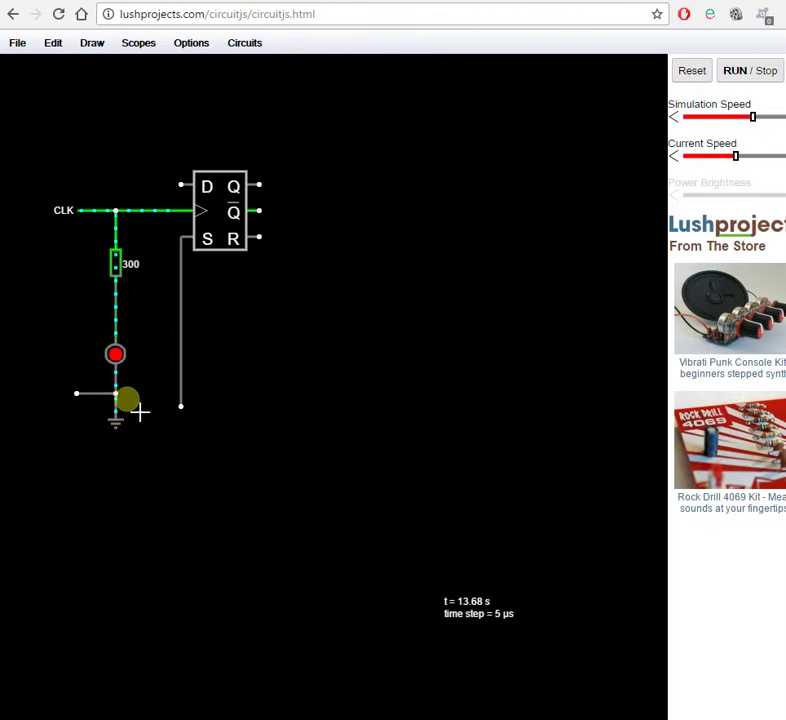
mouse_move(131, 407)
mouse_down()
mouse_move(189, 403)
mouse_move(193, 376)
mouse_move(275, 416)
mouse_move(316, 409)
mouse_up()
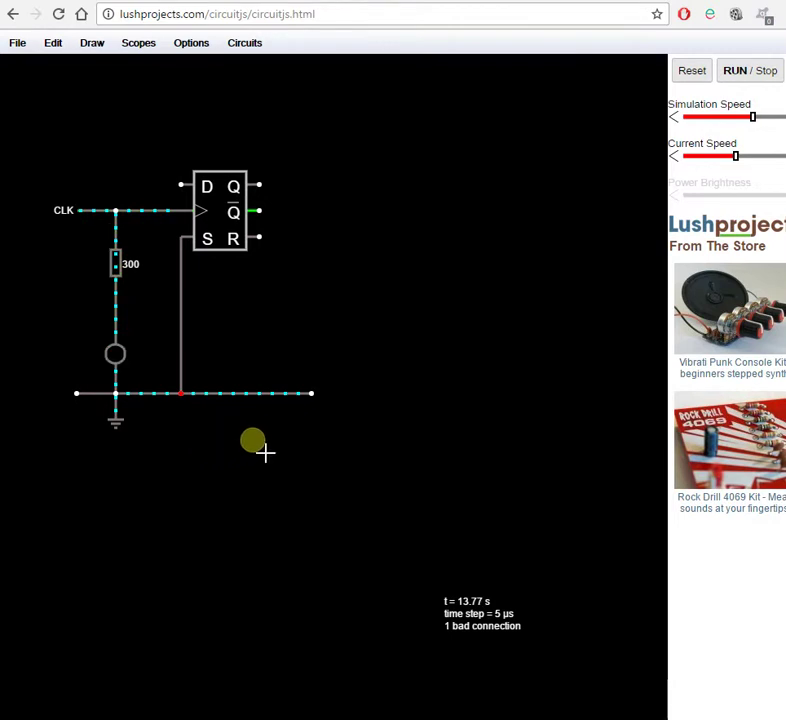
Step: Adjust the ground wire, tie the R input to ground, and feed Q̄ back to D
drag(305, 407, 188, 405)
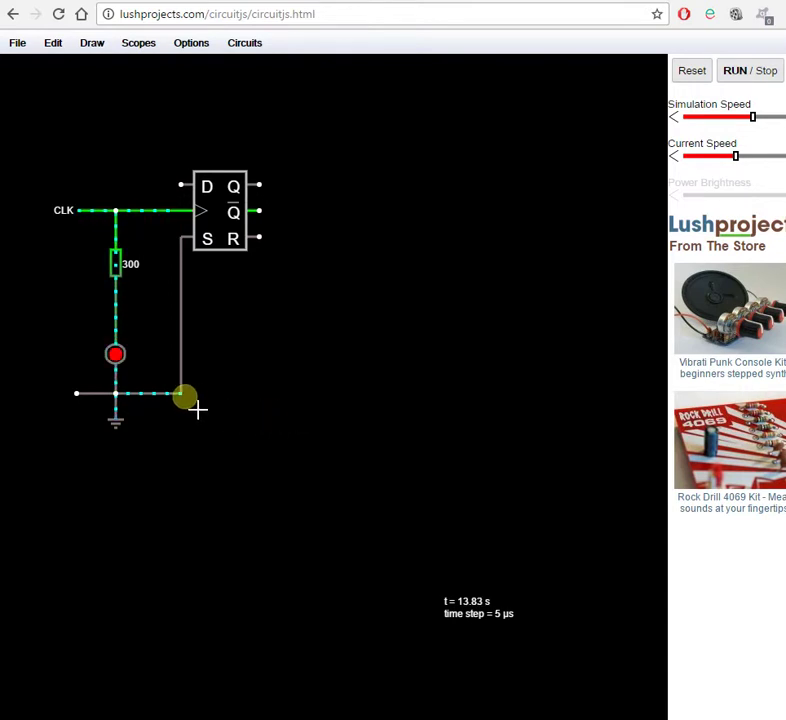
drag(193, 407, 262, 410)
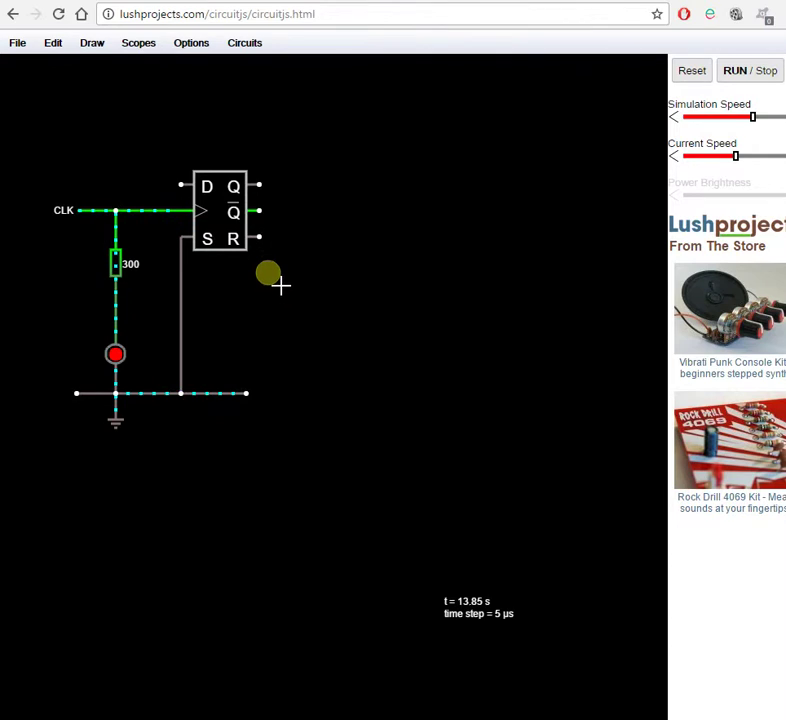
mouse_move(260, 237)
mouse_down()
mouse_move(258, 393)
mouse_move(238, 393)
mouse_move(258, 405)
mouse_up()
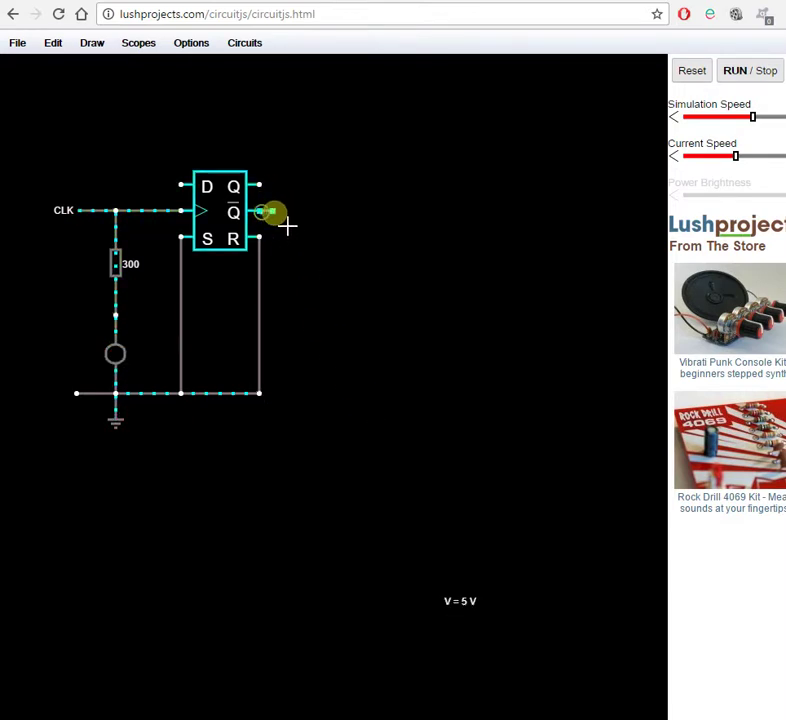
mouse_move(284, 221)
mouse_down()
mouse_move(285, 159)
mouse_move(194, 158)
mouse_move(181, 163)
mouse_move(181, 184)
mouse_up()
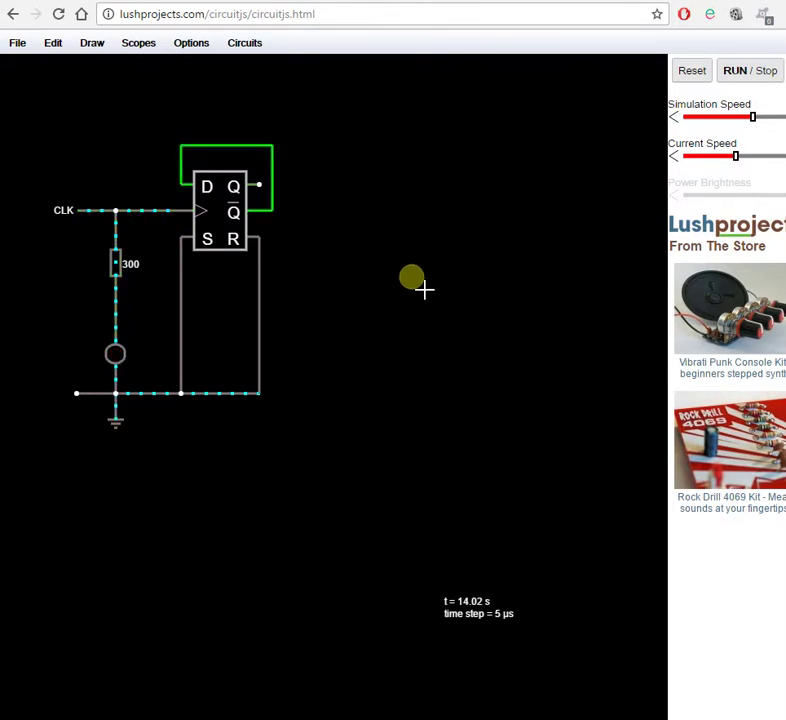
right_click(407, 268)
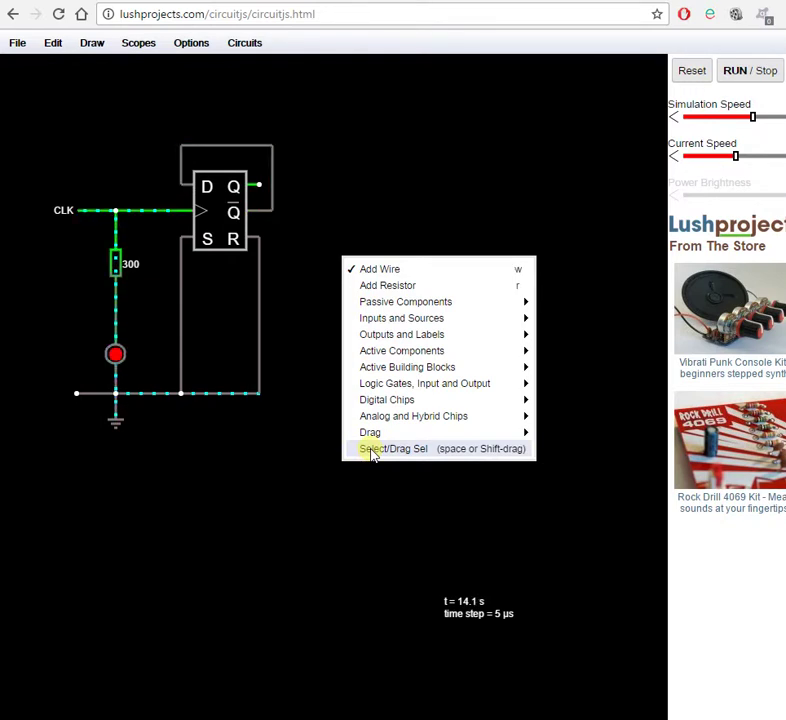
click(370, 449)
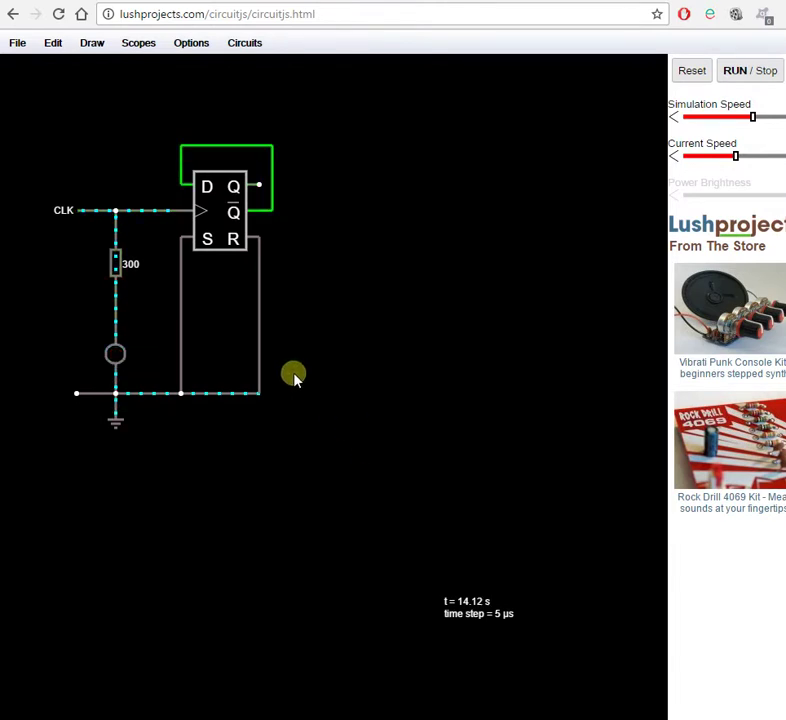
drag(83, 238, 150, 378)
right_click(118, 358)
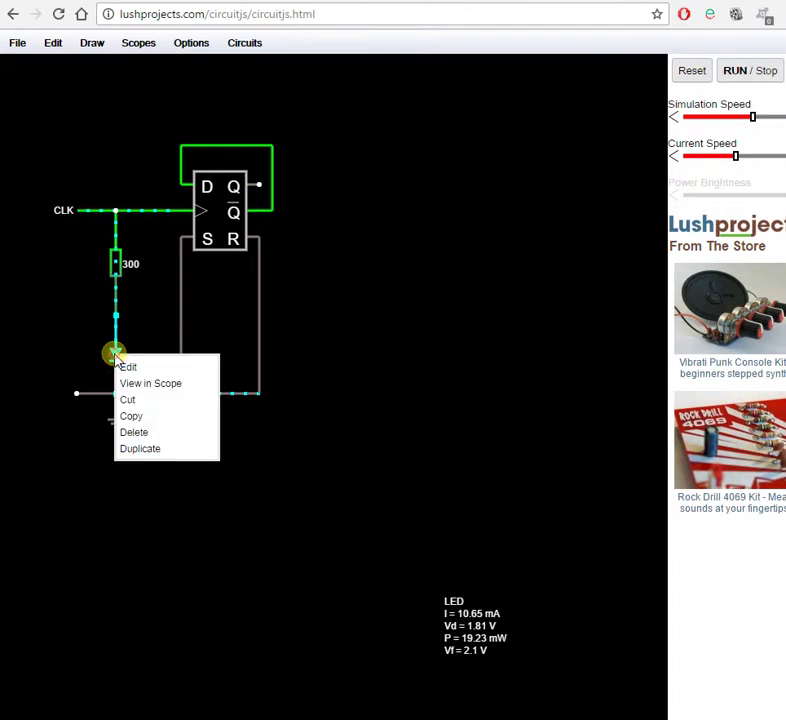
click(131, 418)
right_click(377, 268)
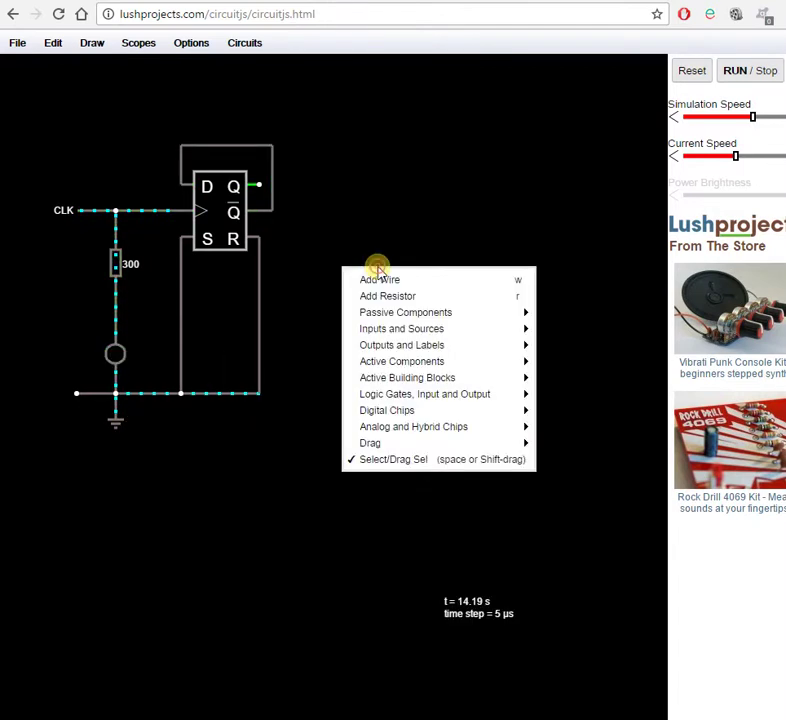
click(370, 234)
key(ctrl+v)
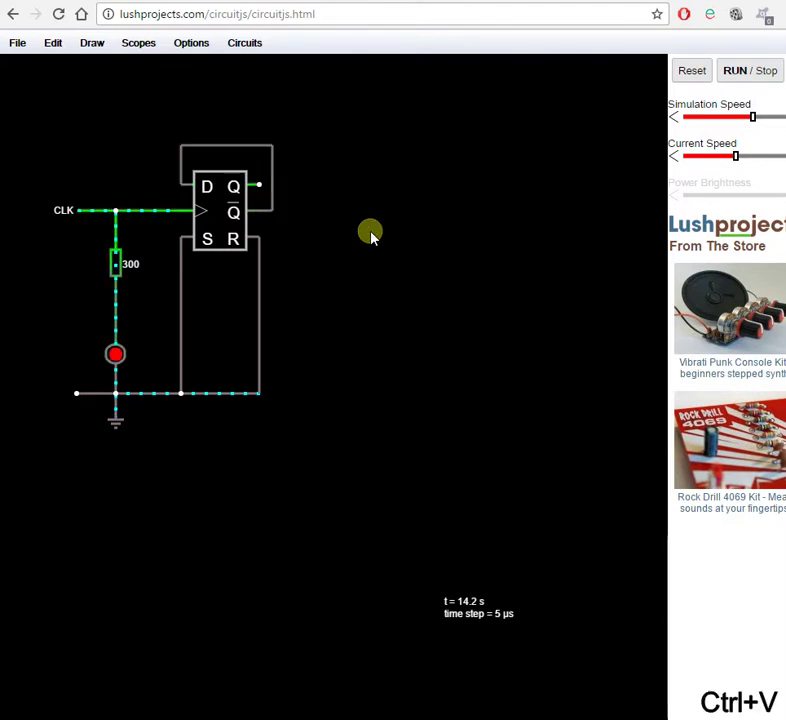
key(ctrl+z)
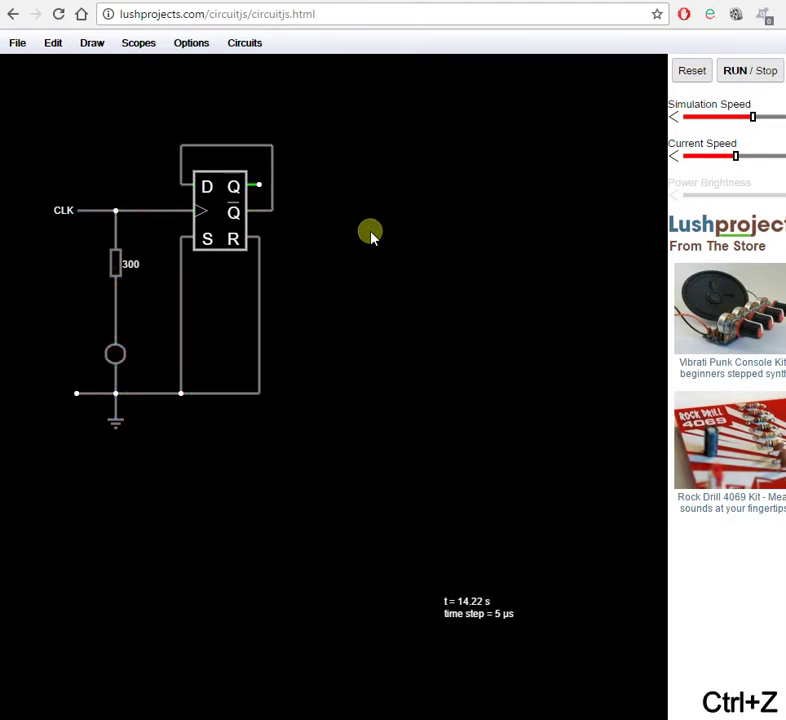
drag(84, 241, 142, 372)
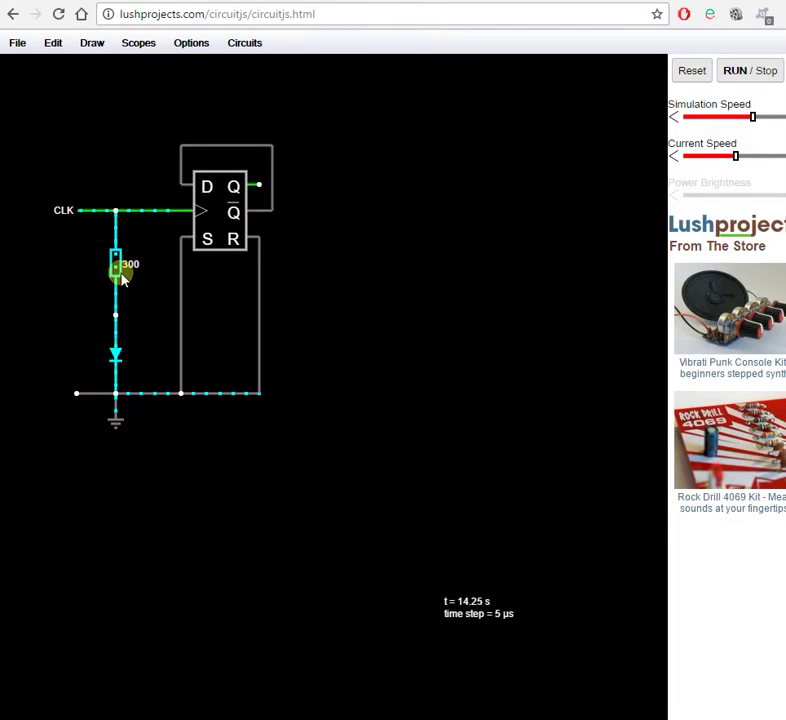
Step: Duplicate the 300 Ω resistor–LED branch right of the flip-flop, wiring it from Q to ground
key(ctrl+c)
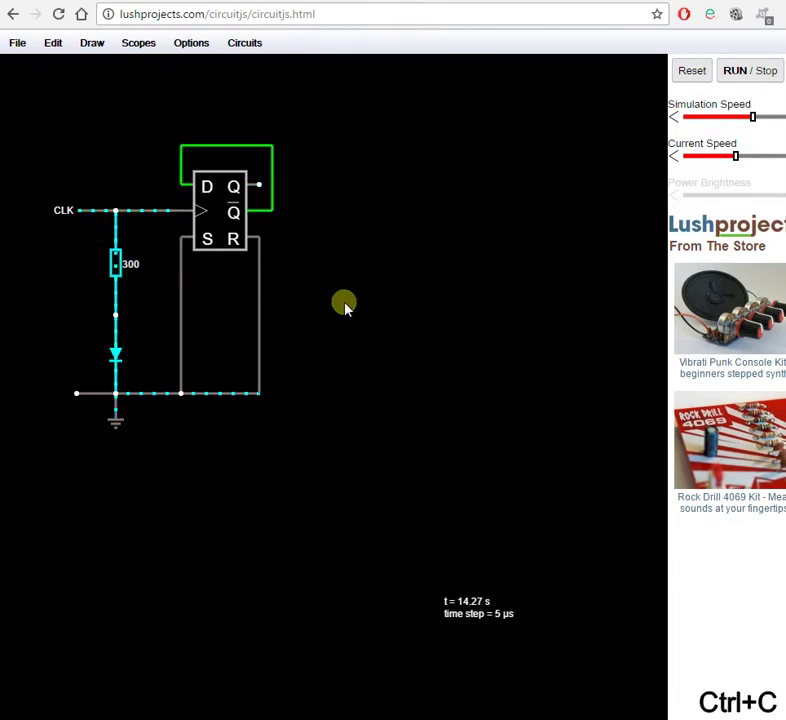
key(ctrl+v)
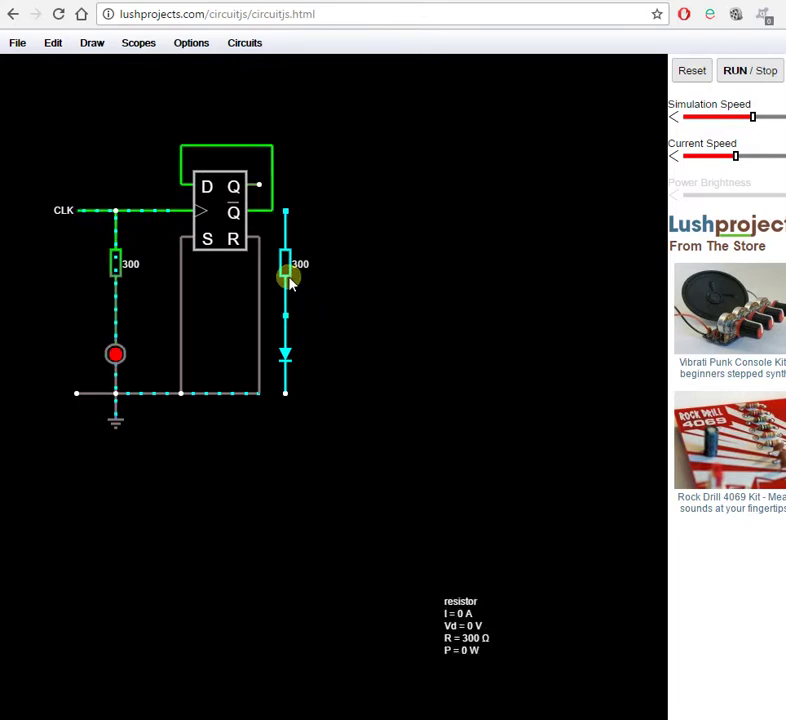
drag(290, 283, 313, 257)
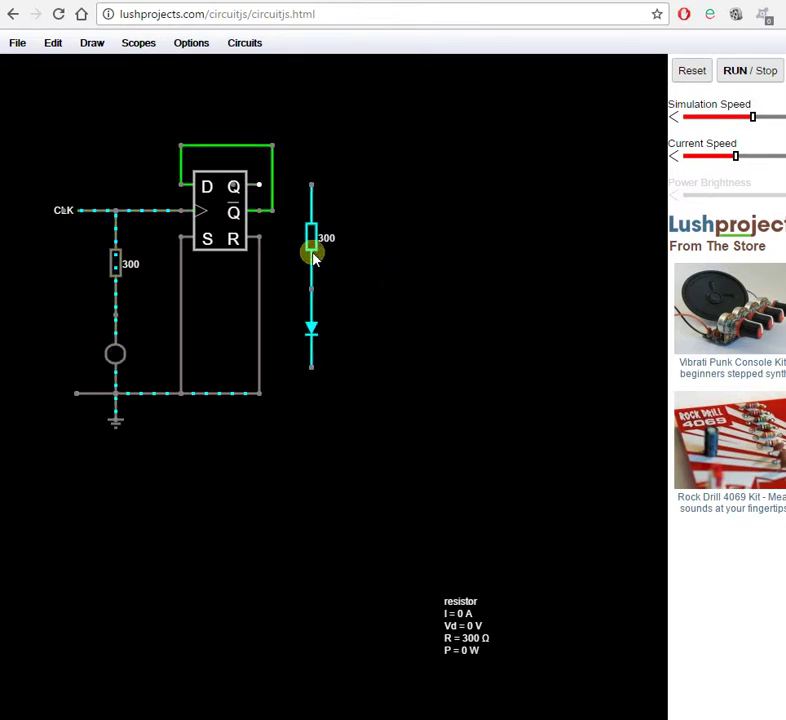
click(462, 302)
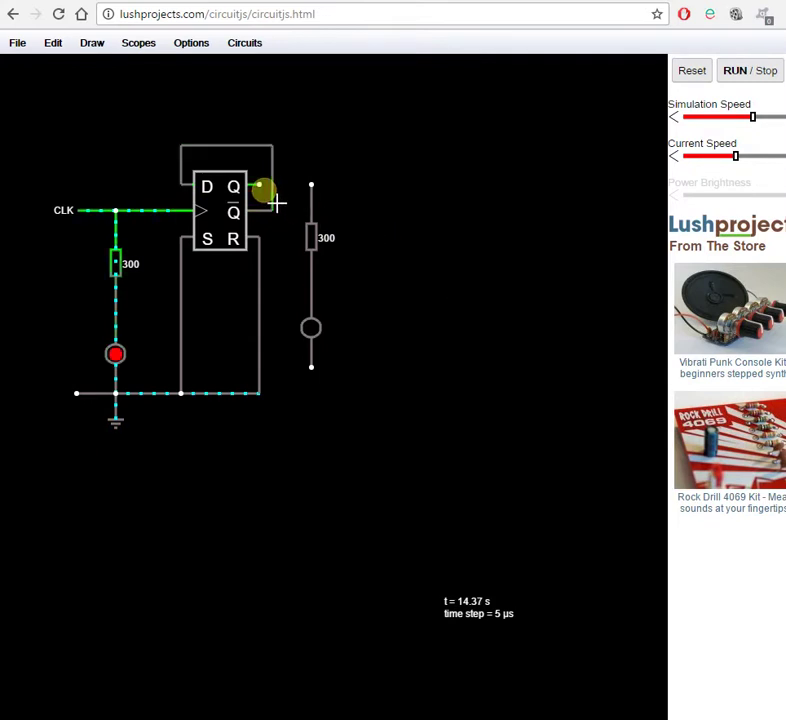
drag(262, 188, 313, 186)
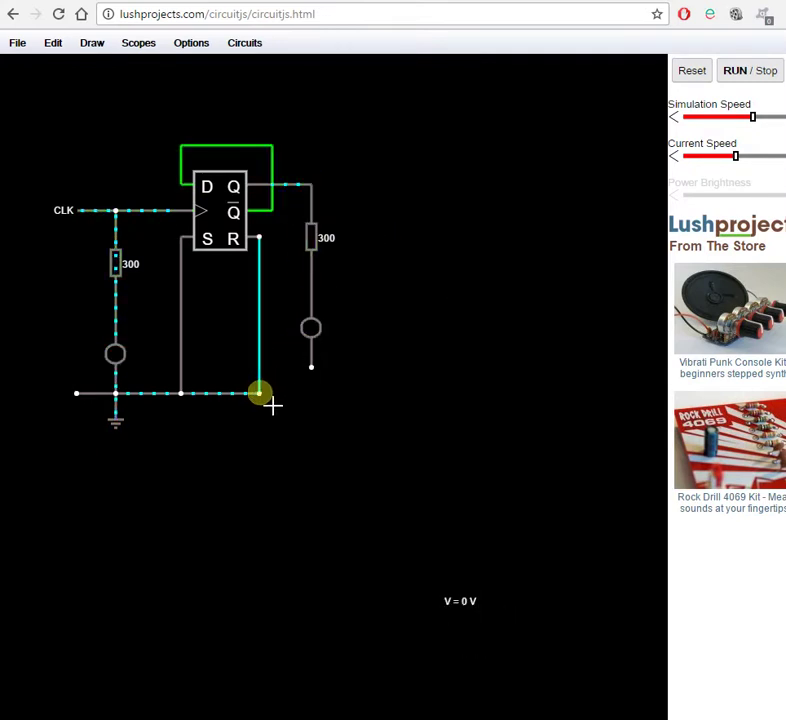
drag(260, 393, 311, 369)
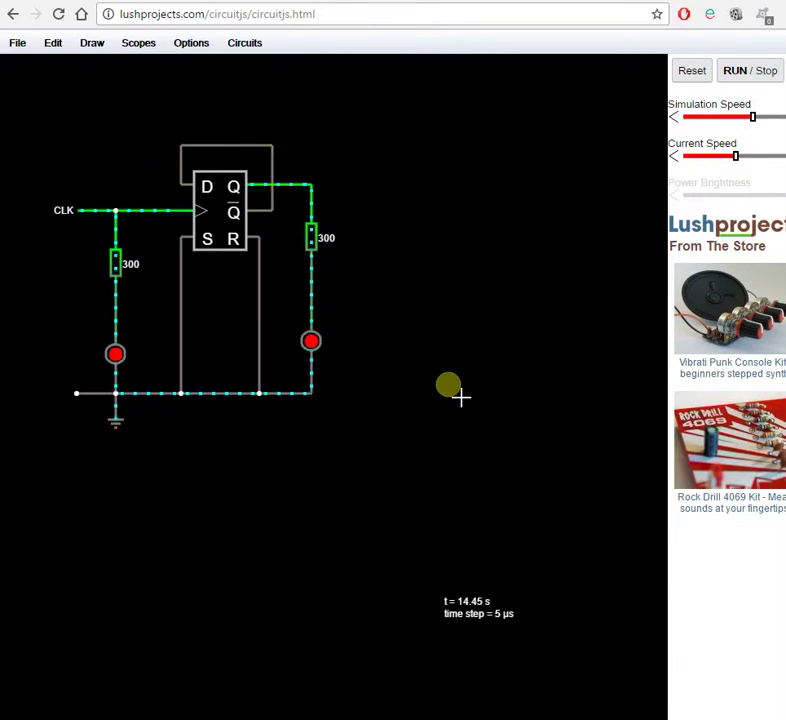
Step: Edit the CLK source and change its duty cycle from 50 to 10
right_click(62, 212)
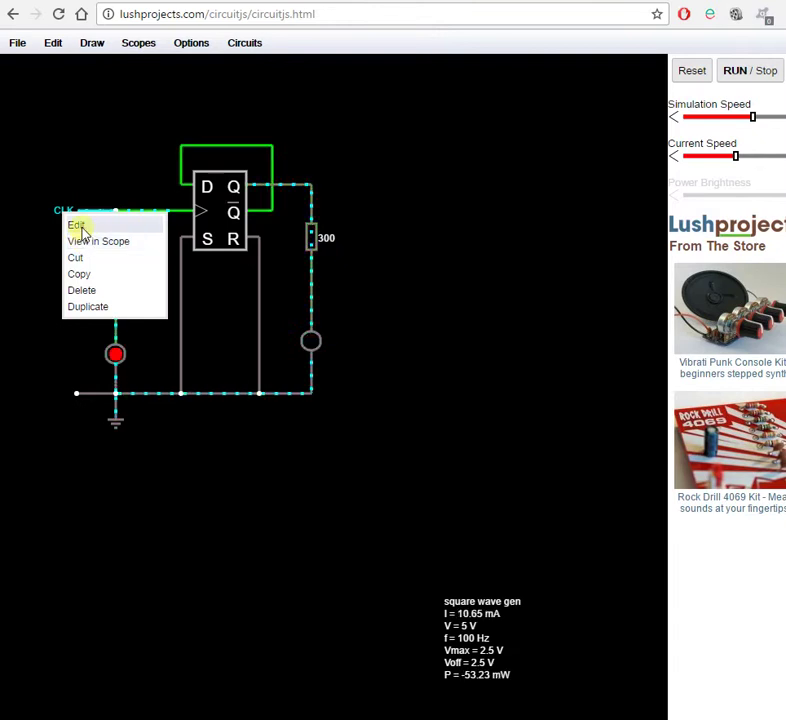
click(77, 225)
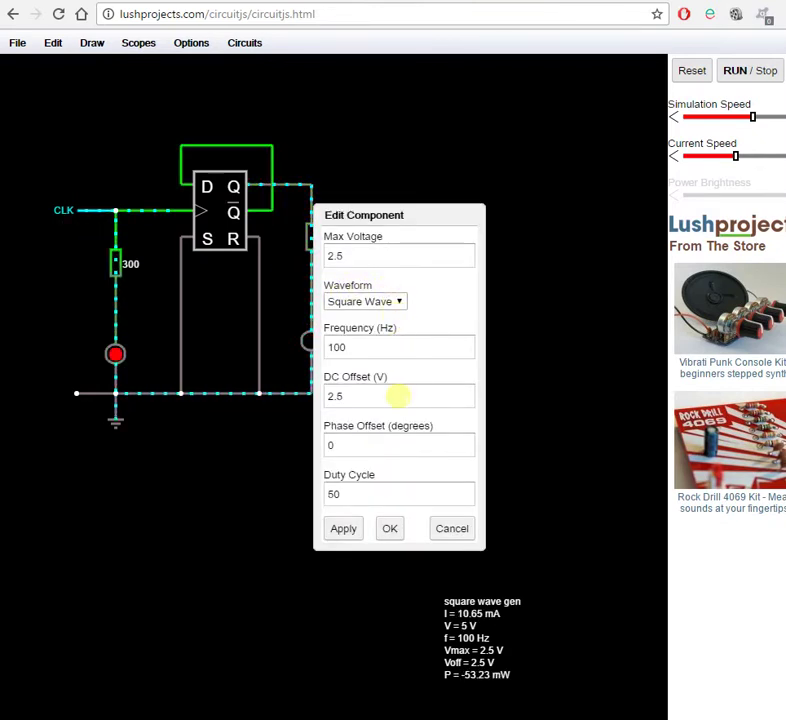
click(353, 493)
double_click(355, 494)
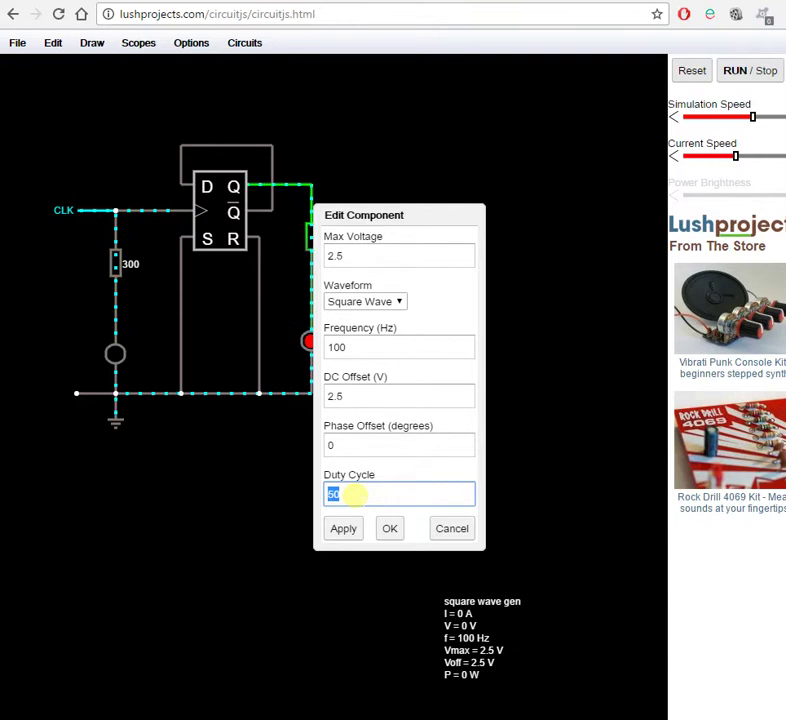
text(10)
click(389, 530)
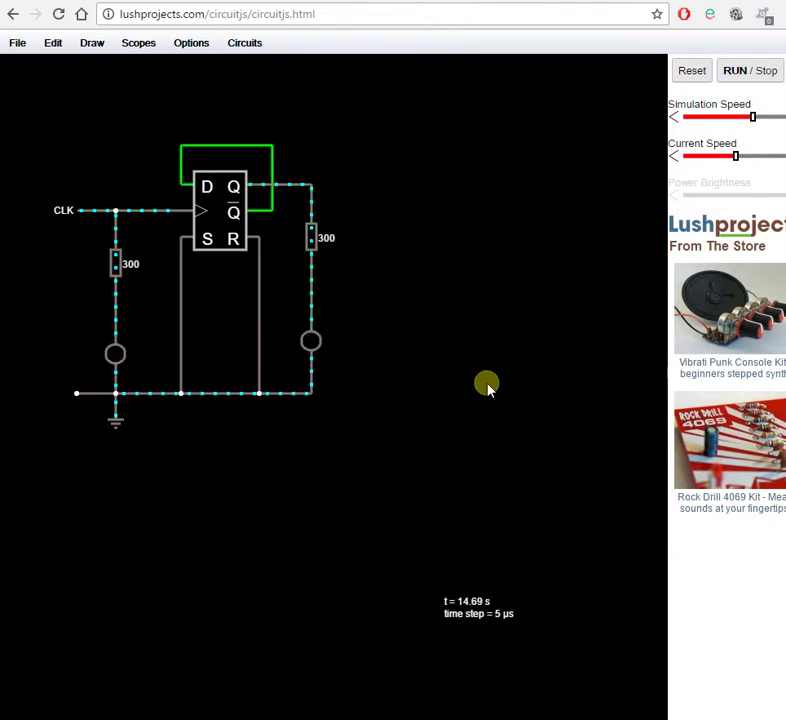
Step: Copy the flip-flop stage to the right, clock it from the first stage's Q̄, and join the ground lines
drag(402, 108, 158, 460)
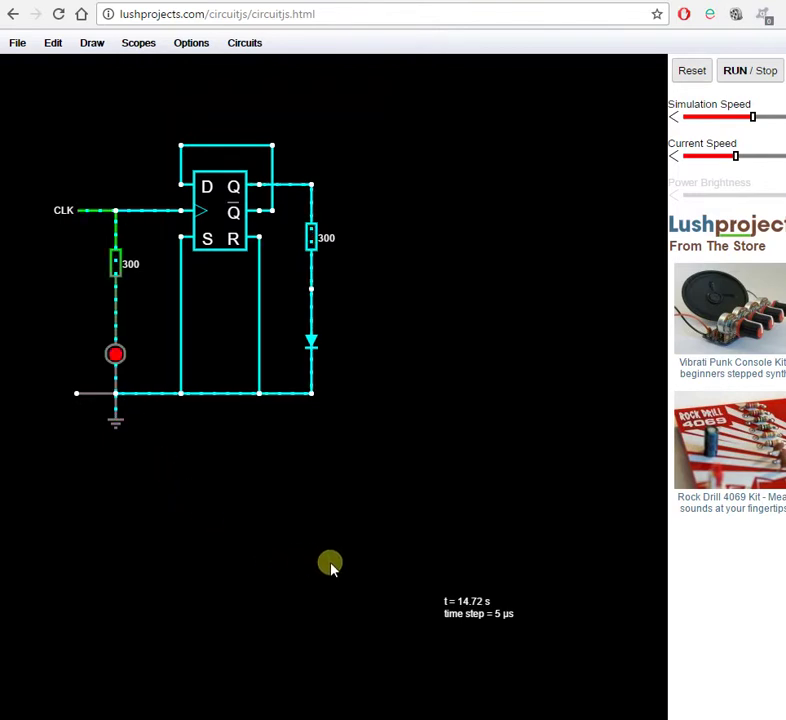
key(ctrl+c)
key(ctrl+v)
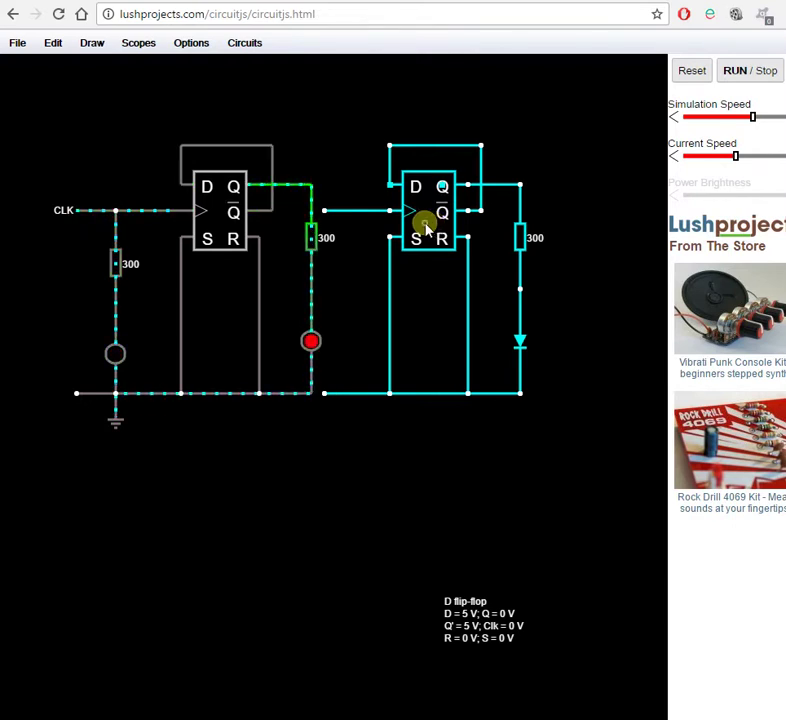
drag(423, 221, 451, 225)
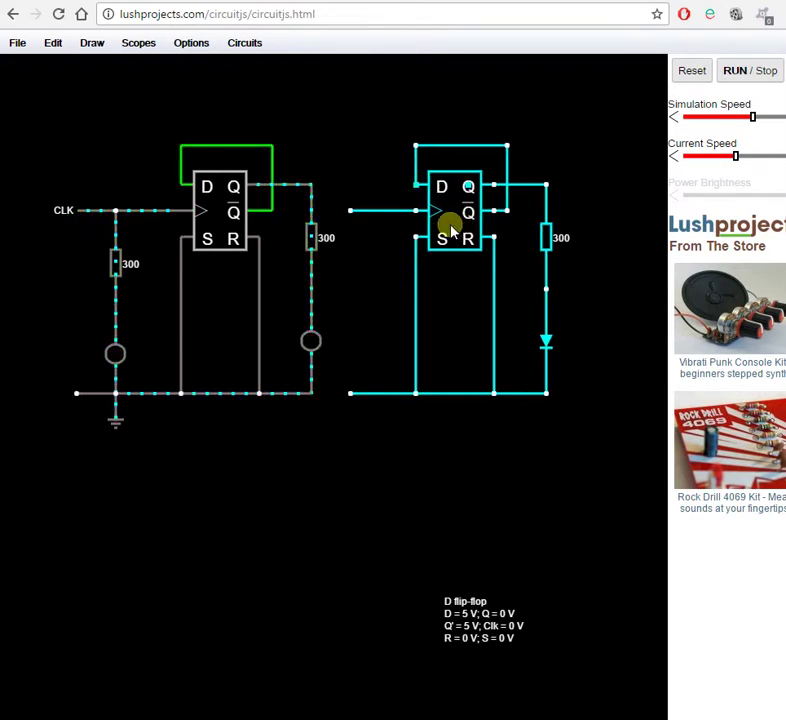
drag(353, 212, 281, 214)
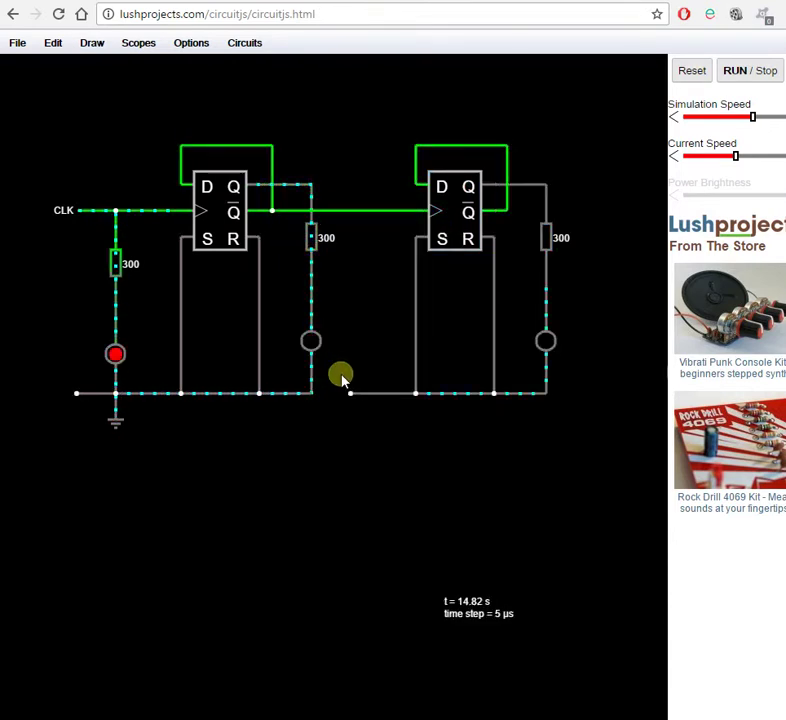
drag(354, 396, 314, 396)
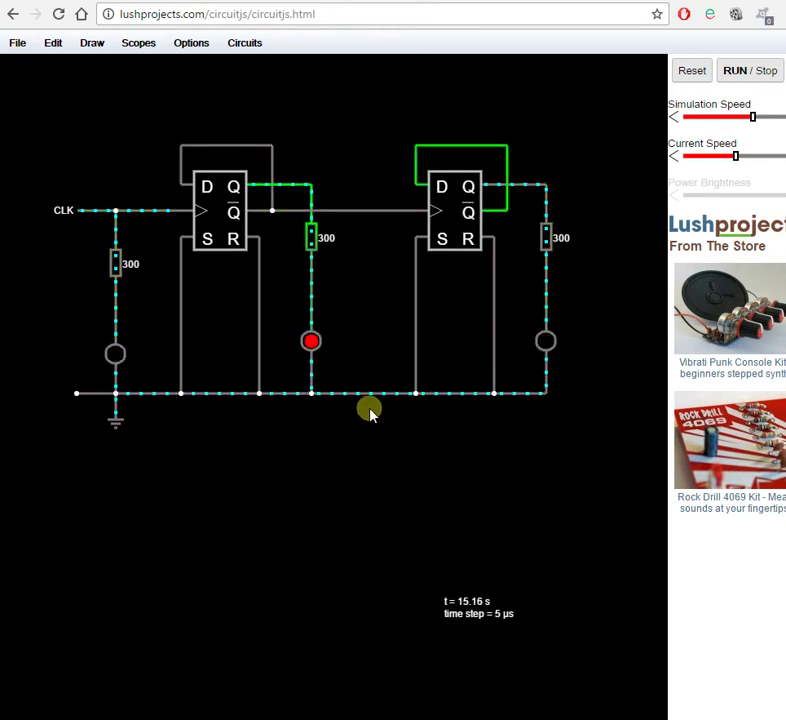
Step: Set the middle resistor's resistance to 1M
right_click(313, 239)
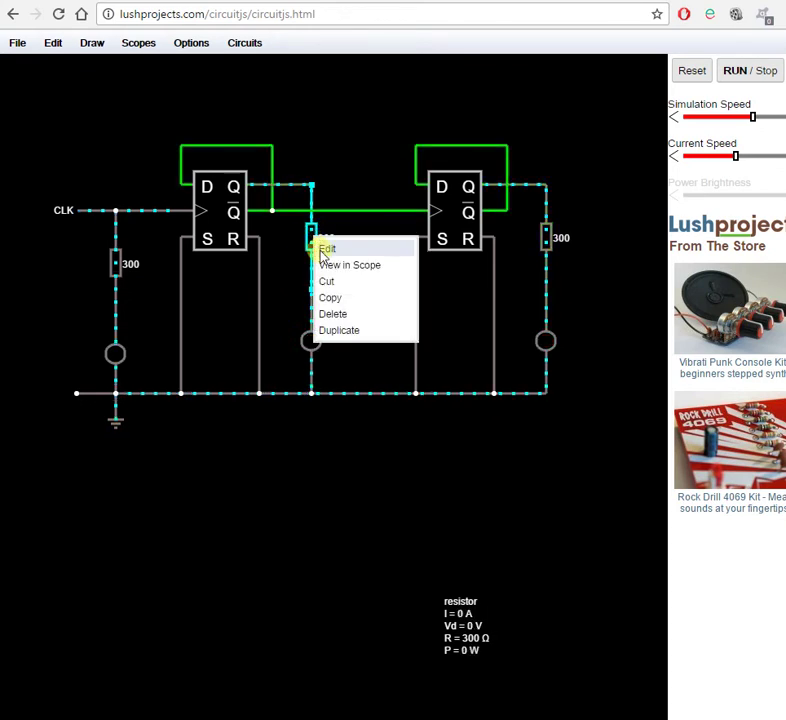
click(324, 248)
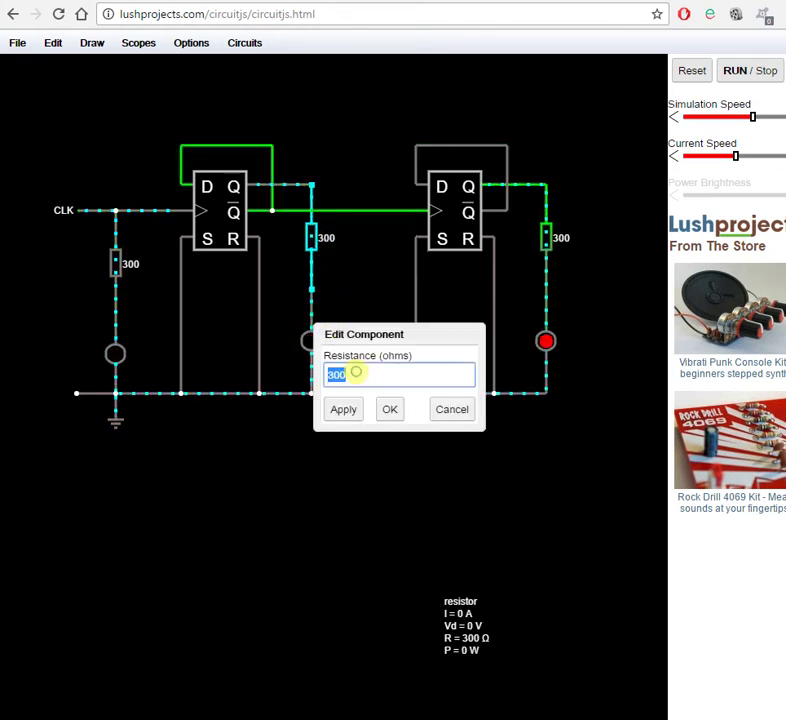
text(1m)
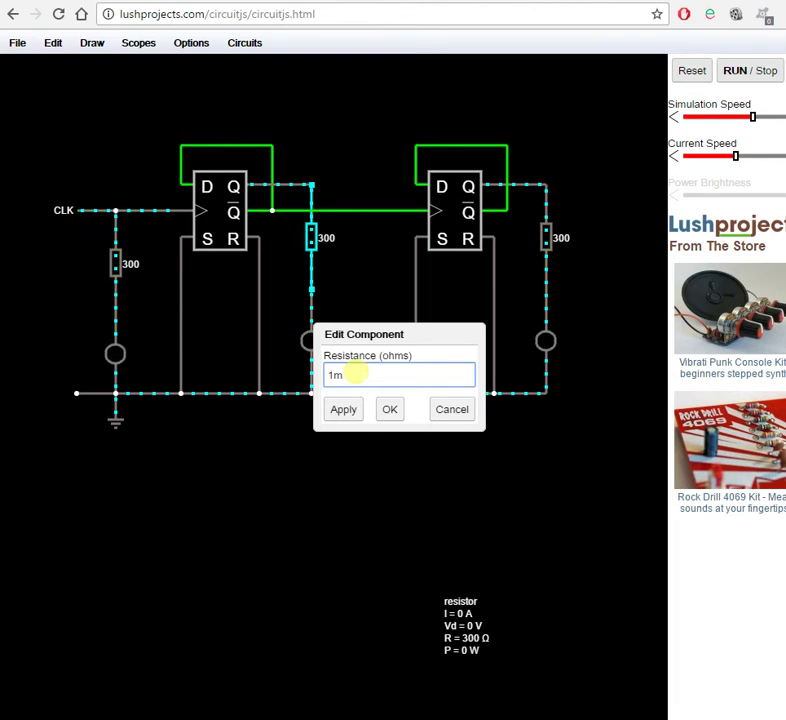
key(Return)
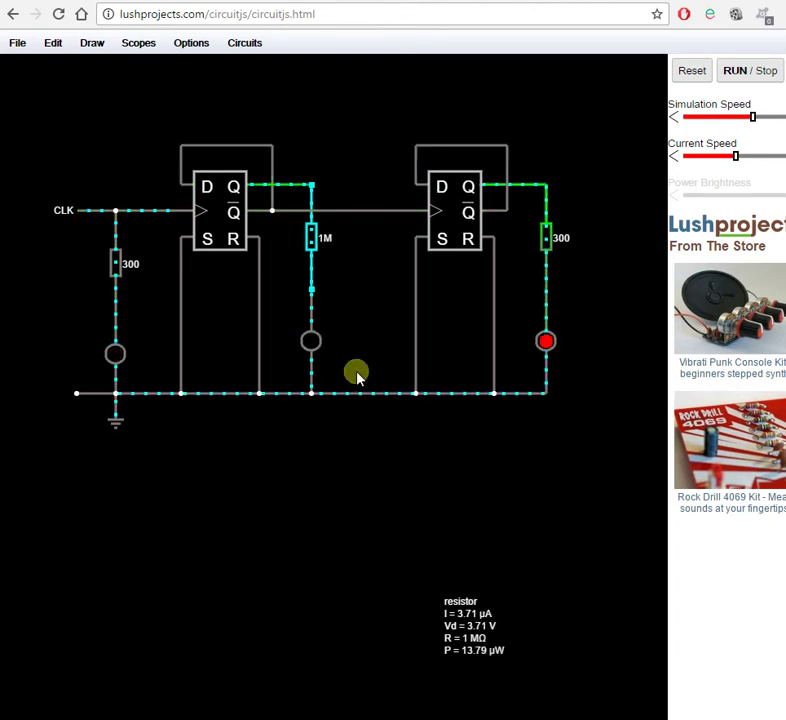
Step: Reopen the resistor's settings and re-enter the value, leaving it at 1M
right_click(312, 237)
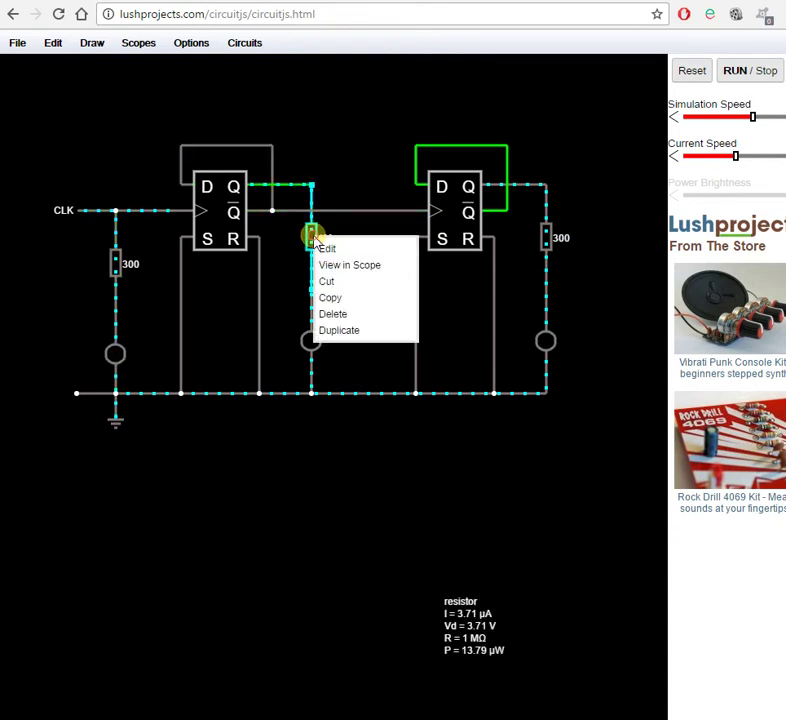
click(326, 249)
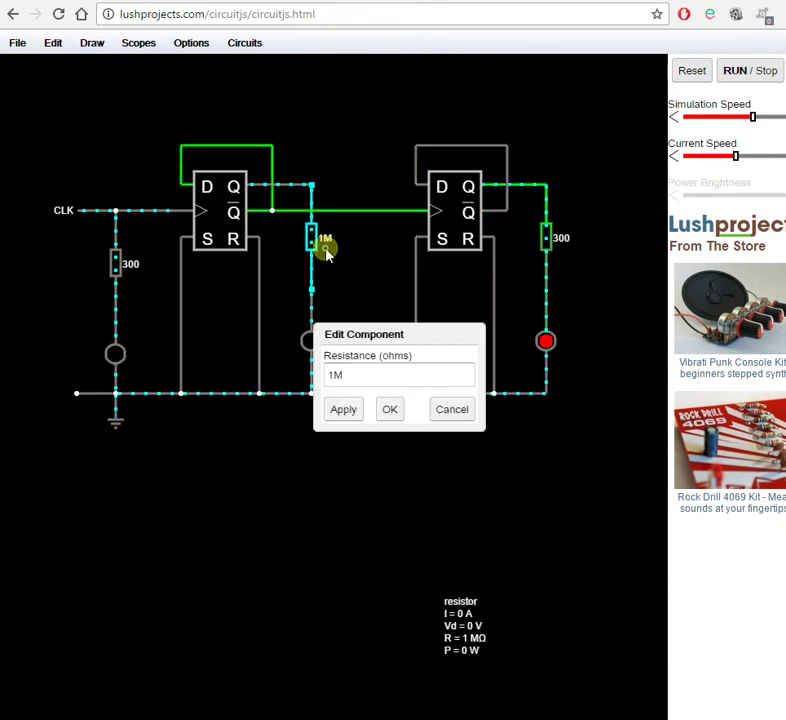
click(356, 374)
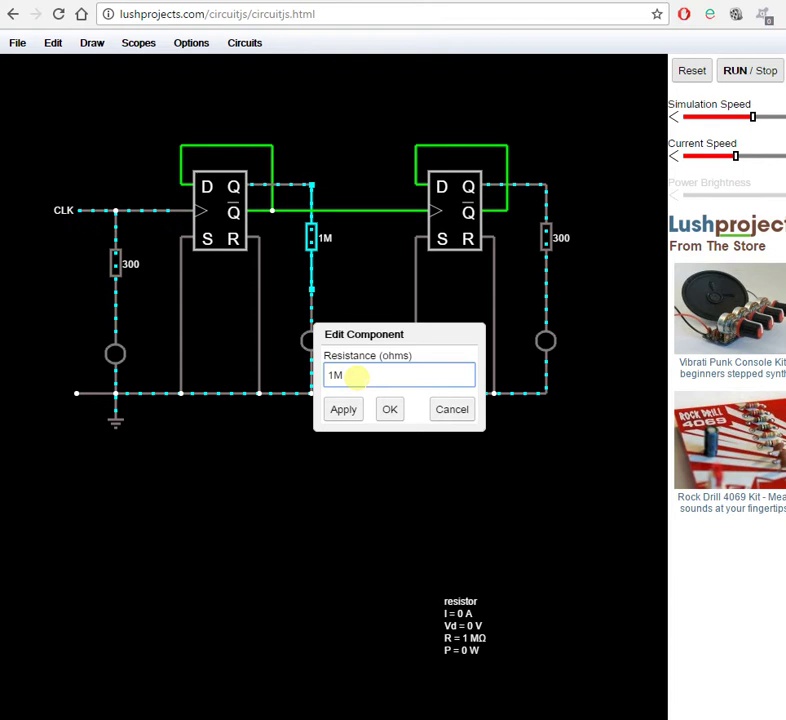
text(M)
key(Return)
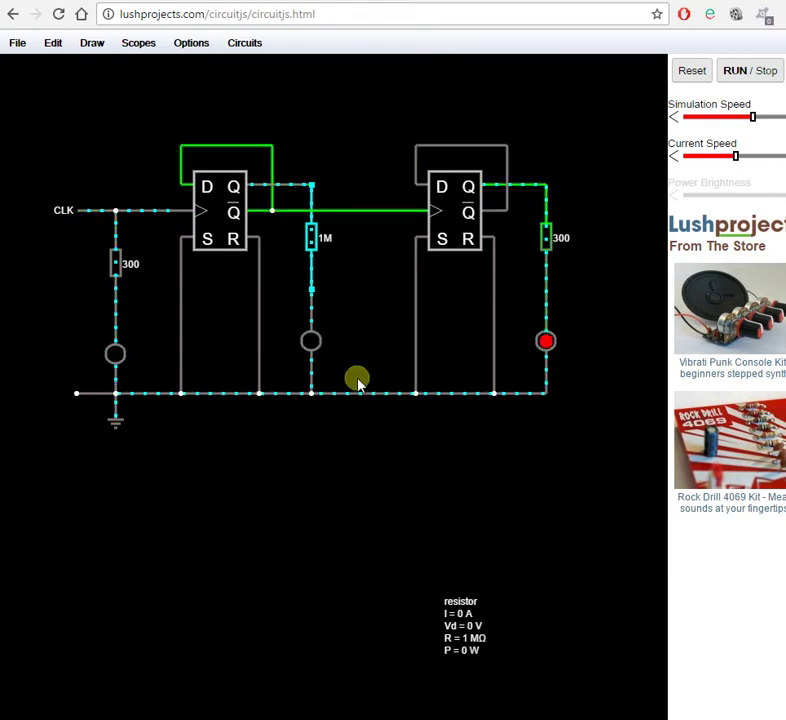
Step: Delete the M suffix so the resistance becomes 1 Ω
right_click(311, 247)
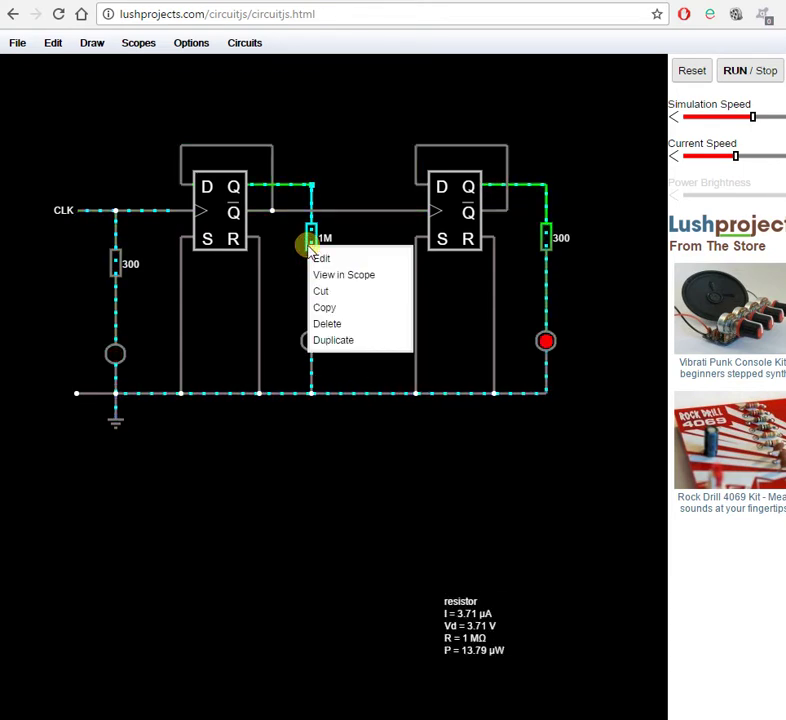
click(321, 259)
click(365, 375)
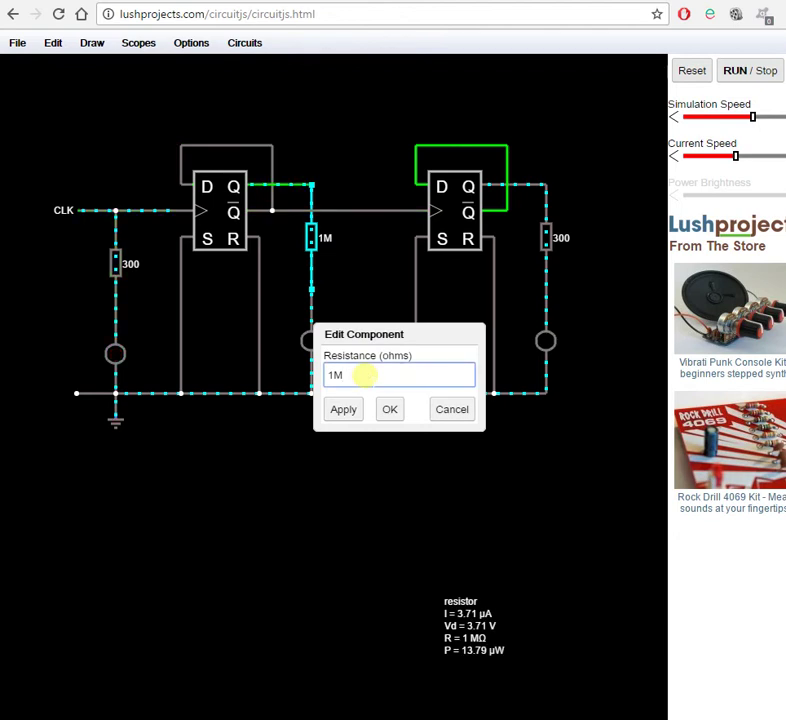
key(BackSpace)
key(Return)
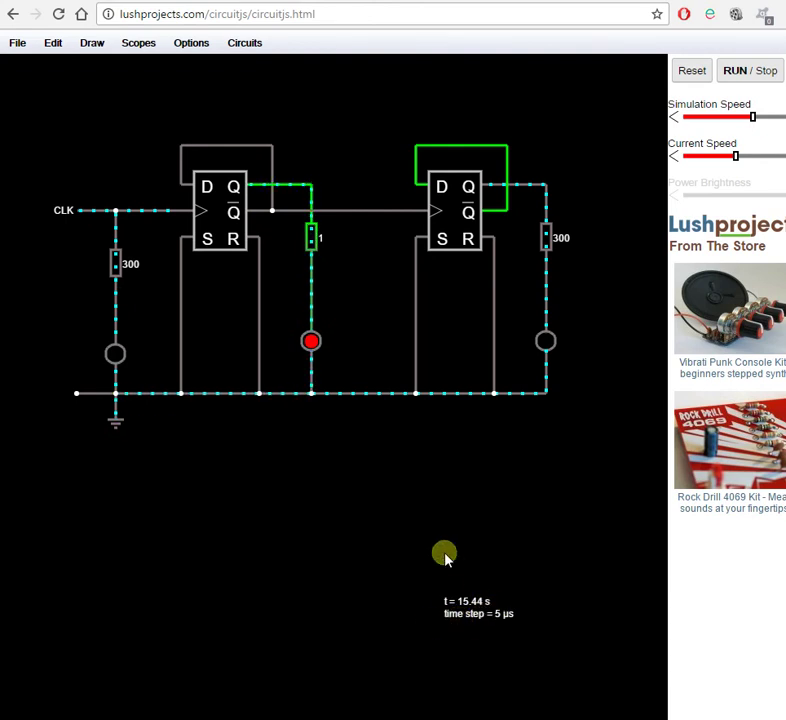
mouse_move(312, 283)
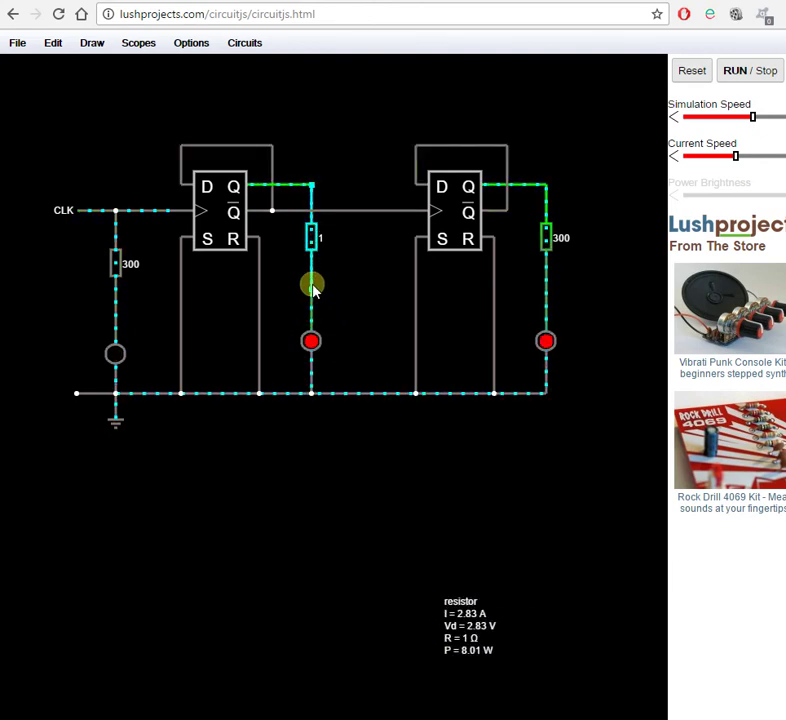